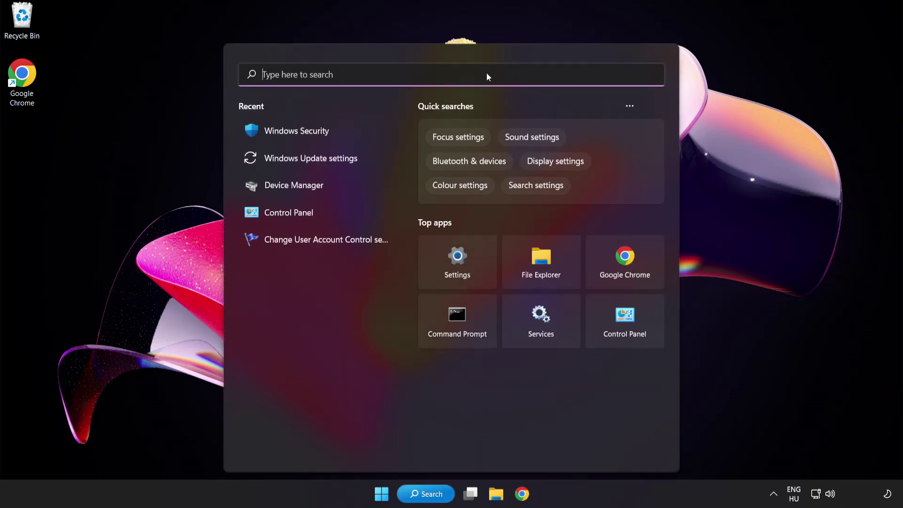
Step: Search Windows for "device manager", open Device Manager and move its window toward the middle of the desktop
{"action": "type", "text": "device manag"}
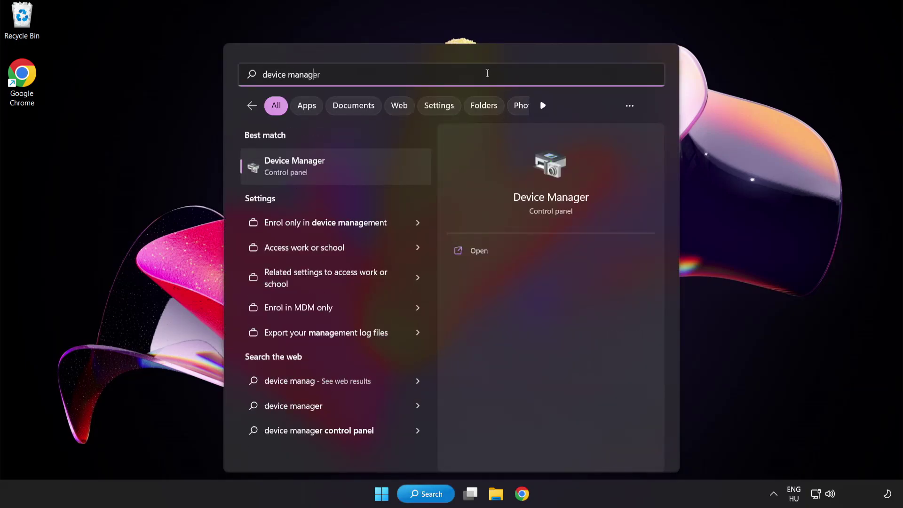
{"action": "type", "text": "er"}
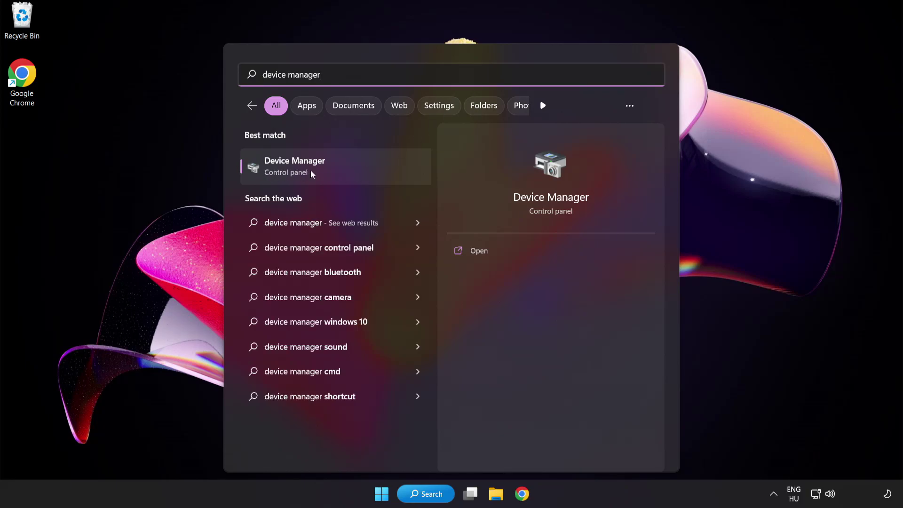
{"action": "left_click", "coordinate": [361, 173]}
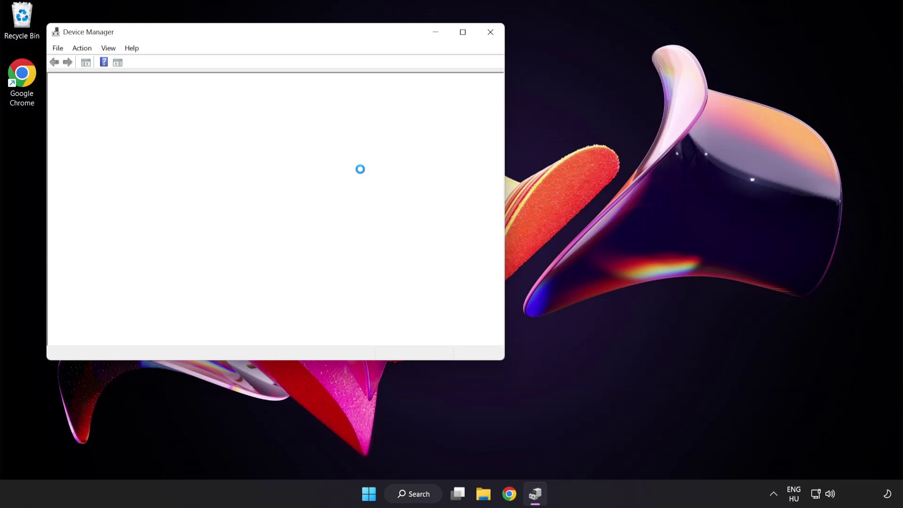
{"action": "left_click_drag", "start_coordinate": [291, 36], "coordinate": [442, 96]}
Step: Update the VMware SVGA 3D display adapter's driver using the automatic driver search, and close the wizard and Device Manager
{"action": "left_click", "coordinate": [254, 193]}
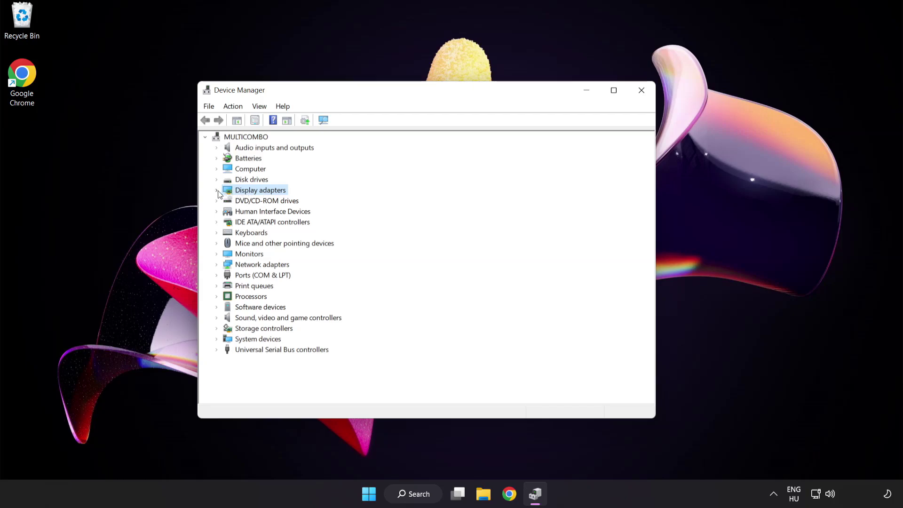
{"action": "left_click", "coordinate": [217, 192]}
{"action": "left_click", "coordinate": [237, 198]}
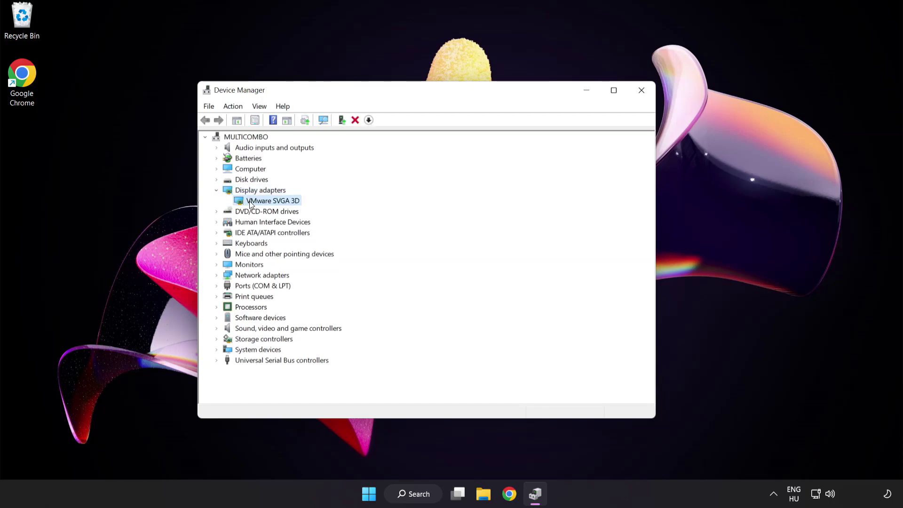
{"action": "right_click", "coordinate": [265, 201]}
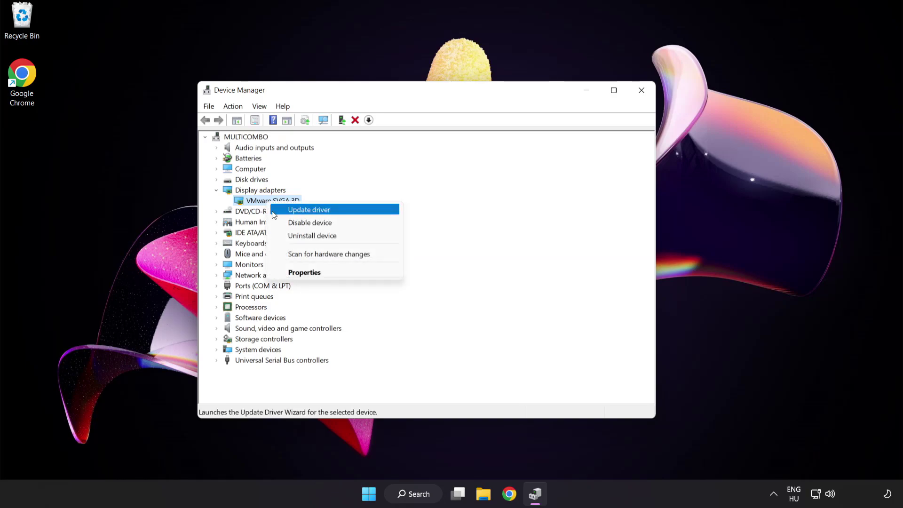
{"action": "left_click", "coordinate": [351, 211]}
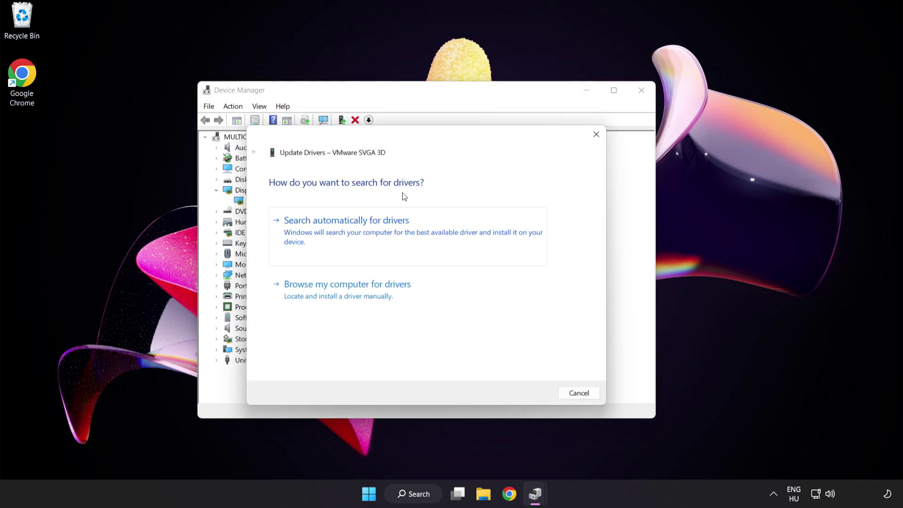
{"action": "left_click", "coordinate": [395, 233]}
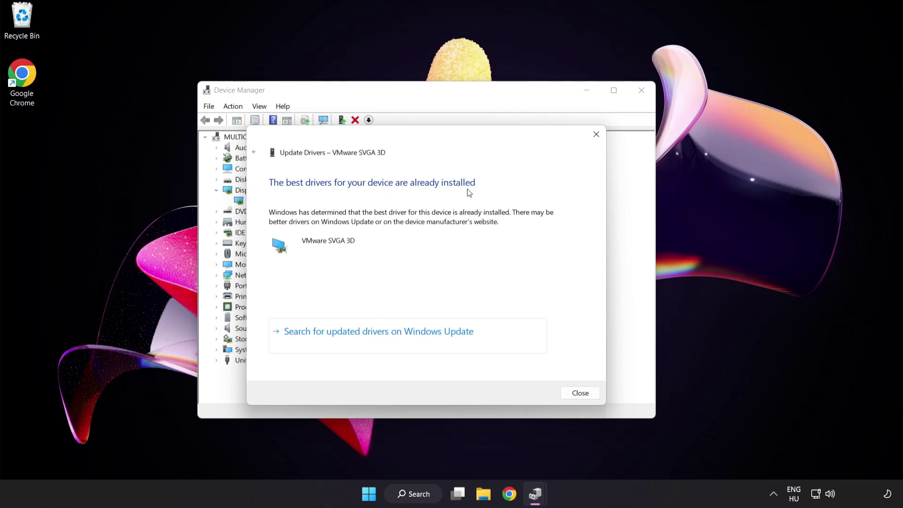
{"action": "left_click", "coordinate": [578, 394]}
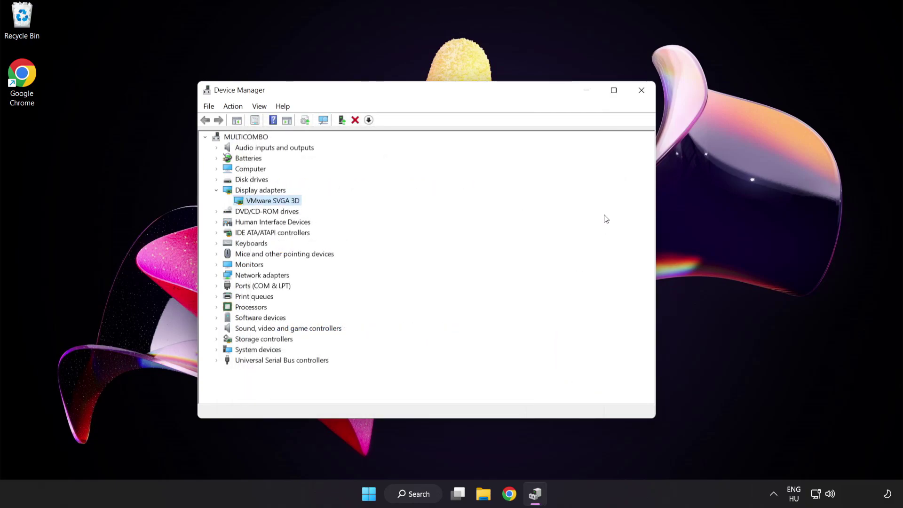
{"action": "left_click", "coordinate": [640, 91]}
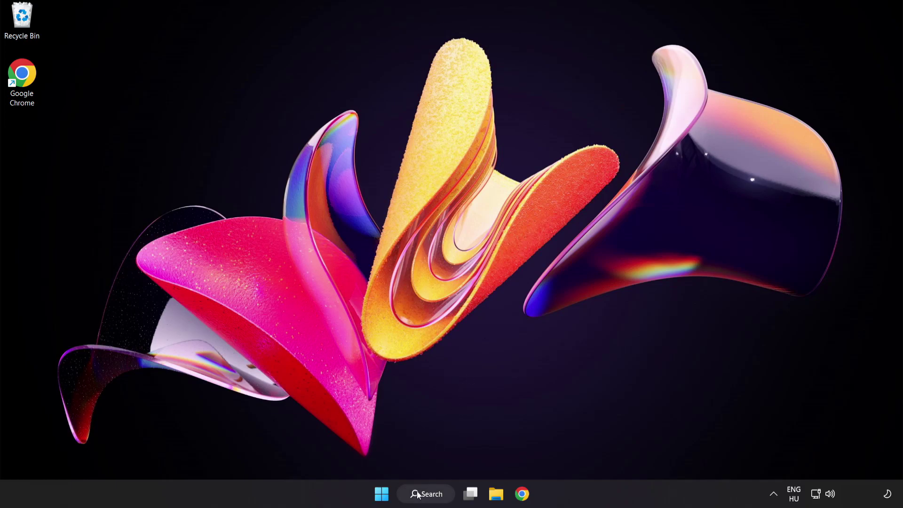
Step: Find the Windows Update settings by searching for "update", check for updates and close Settings
{"action": "left_click", "coordinate": [433, 497]}
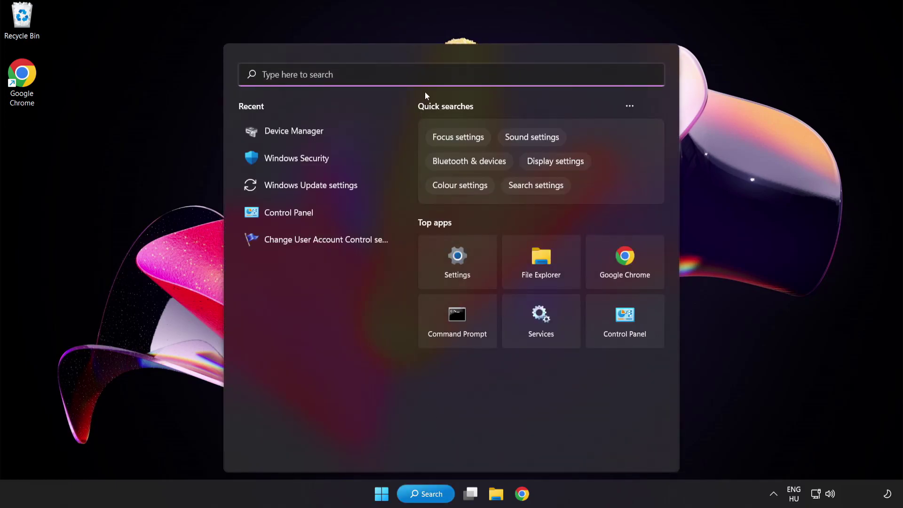
{"action": "type", "text": "update"}
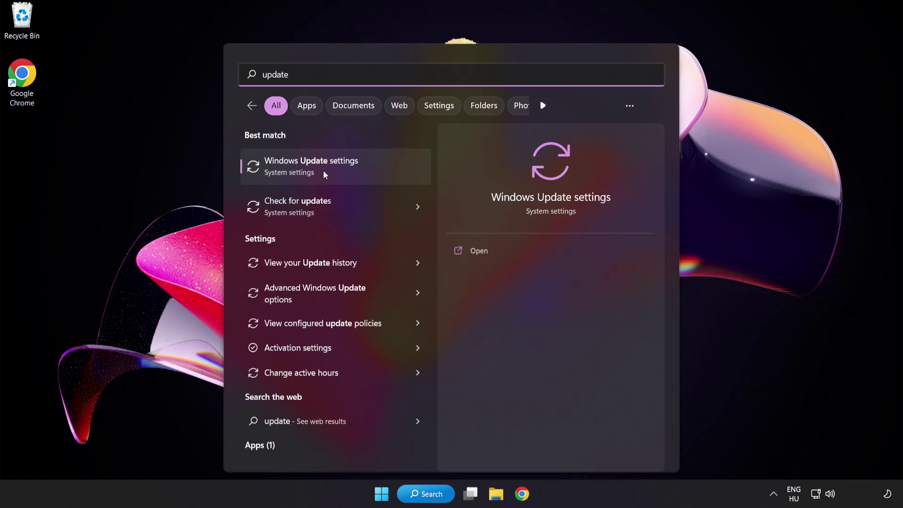
{"action": "left_click", "coordinate": [345, 171]}
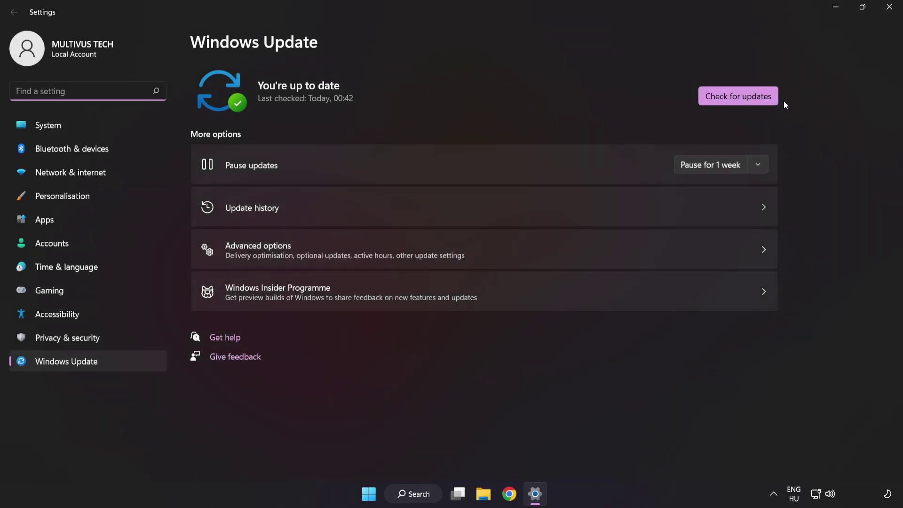
{"action": "left_click", "coordinate": [735, 101]}
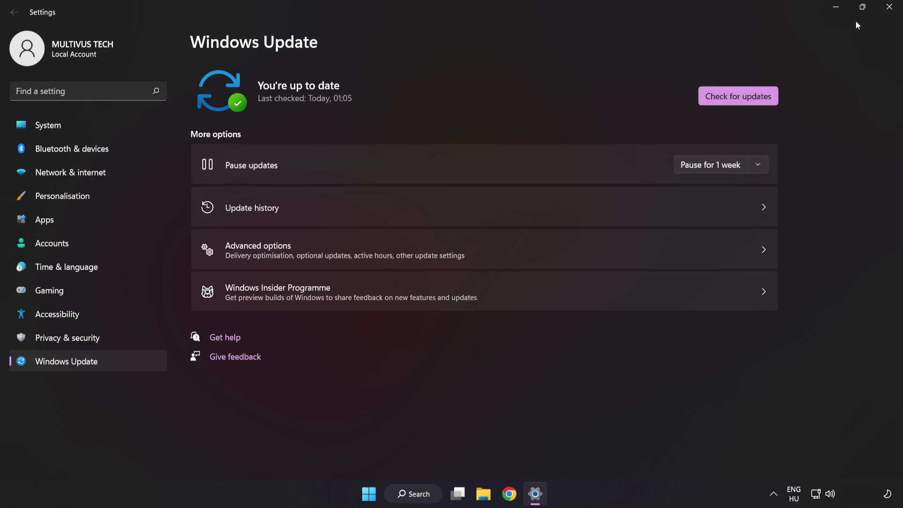
{"action": "left_click", "coordinate": [888, 12]}
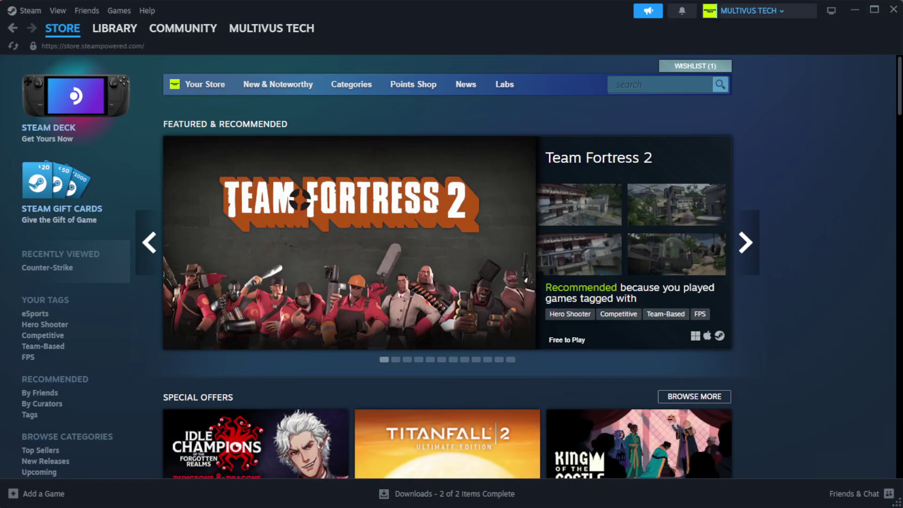
Step: In the Steam library, verify the integrity of the installed files of the favorite game YOUR NOT WORKING GAME
{"action": "mouse_move", "coordinate": [112, 33]}
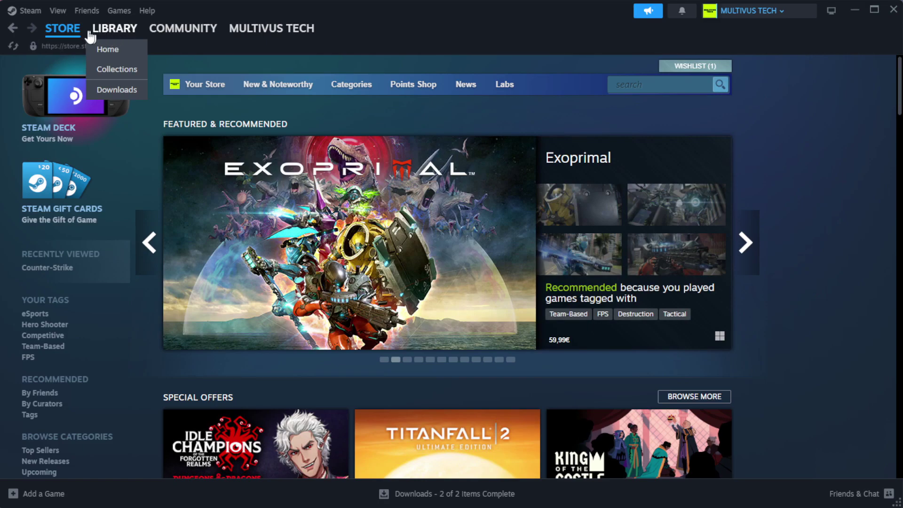
{"action": "left_click", "coordinate": [131, 49]}
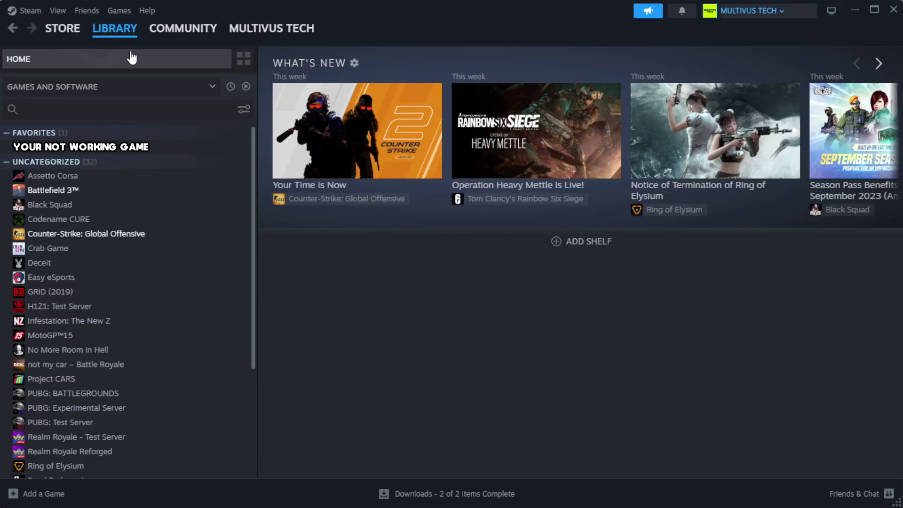
{"action": "right_click", "coordinate": [223, 149]}
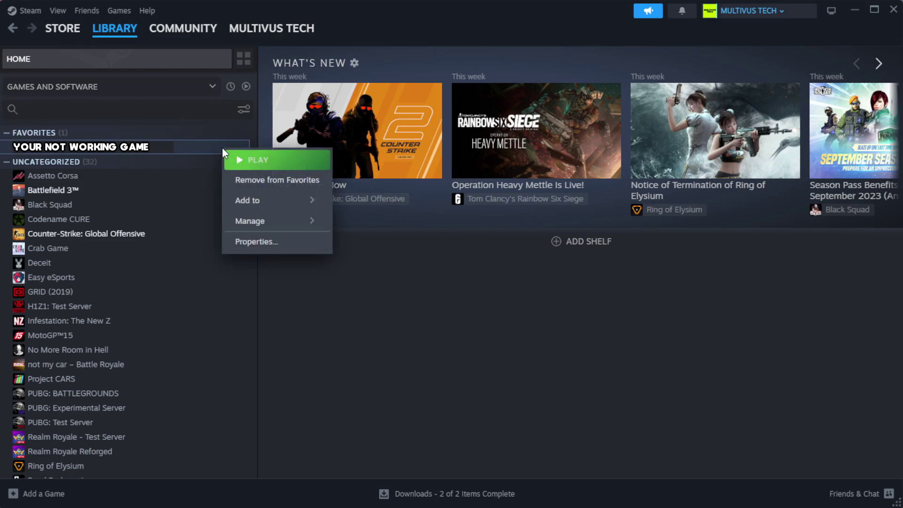
{"action": "left_click", "coordinate": [286, 242]}
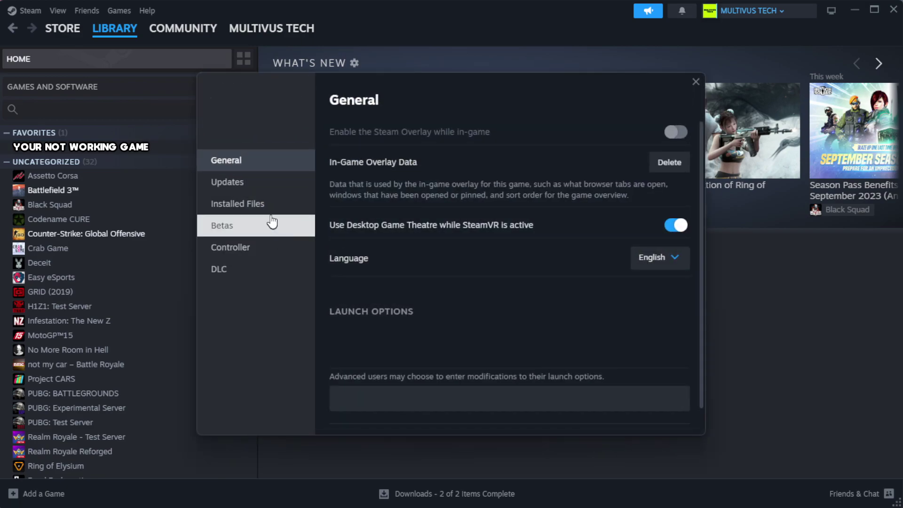
{"action": "left_click", "coordinate": [297, 215]}
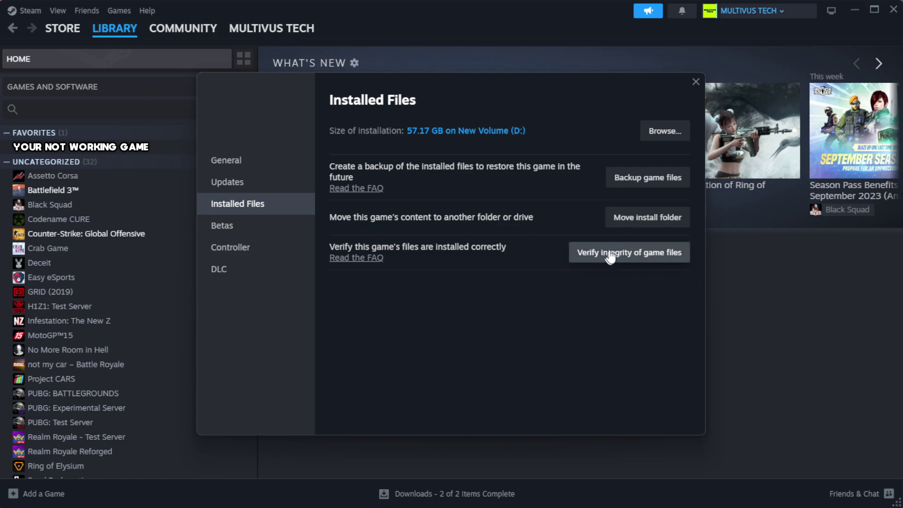
{"action": "left_click", "coordinate": [635, 259]}
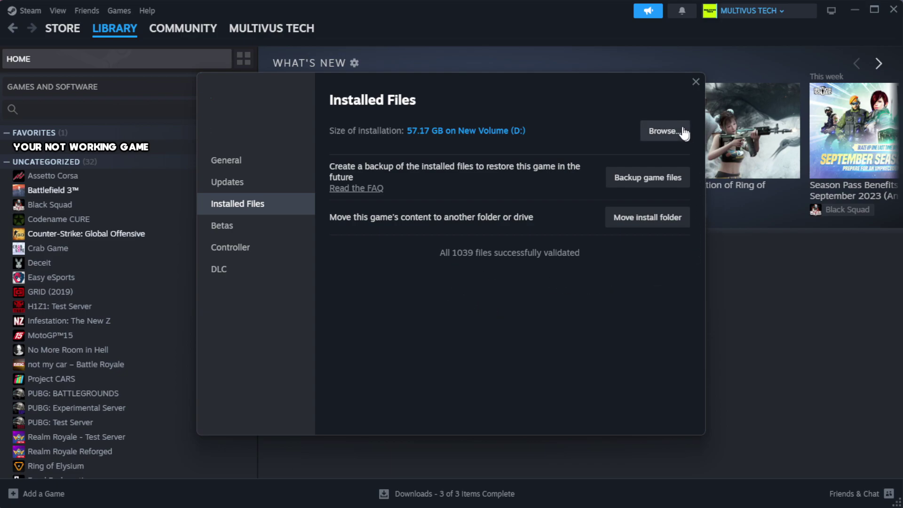
Step: Browse to the game's installation folder and open the properties of the YOUR NOT WORKING GAME shortcut
{"action": "left_click", "coordinate": [664, 132]}
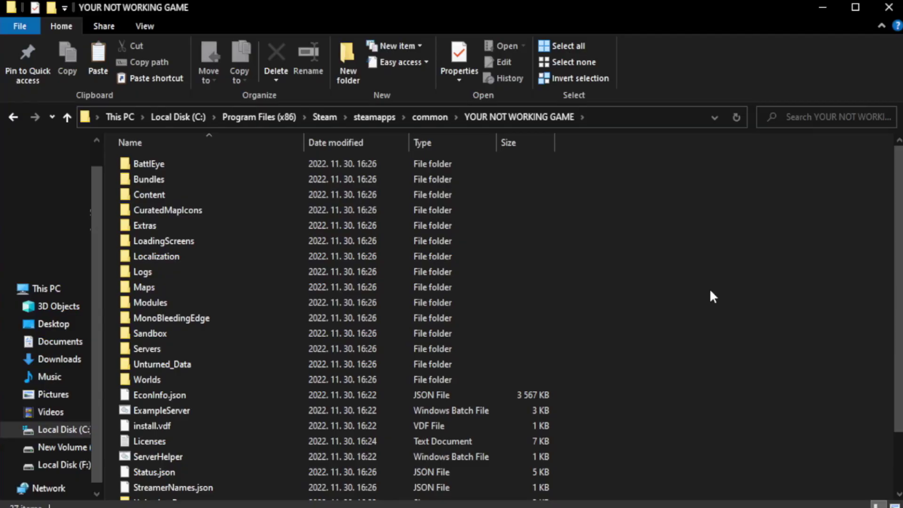
{"action": "scroll", "coordinate": [901, 338], "scroll_direction": "down", "scroll_amount": 2}
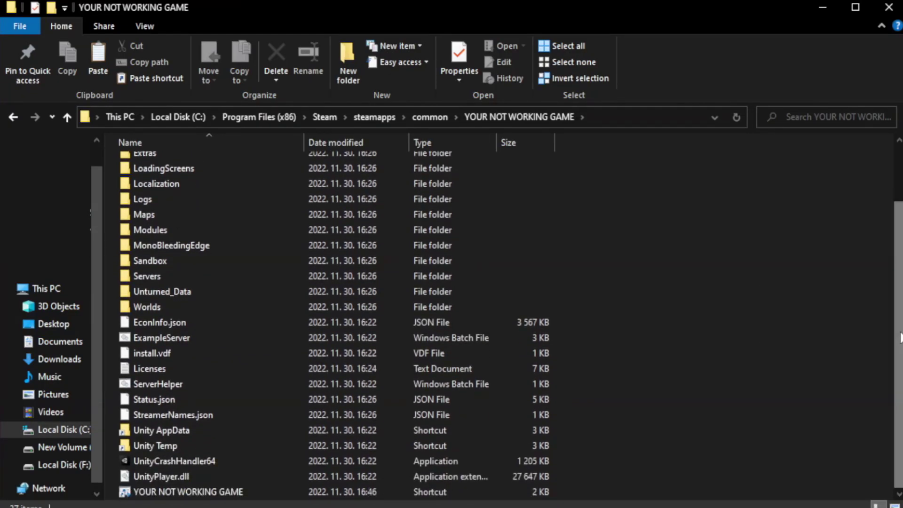
{"action": "left_click", "coordinate": [324, 493]}
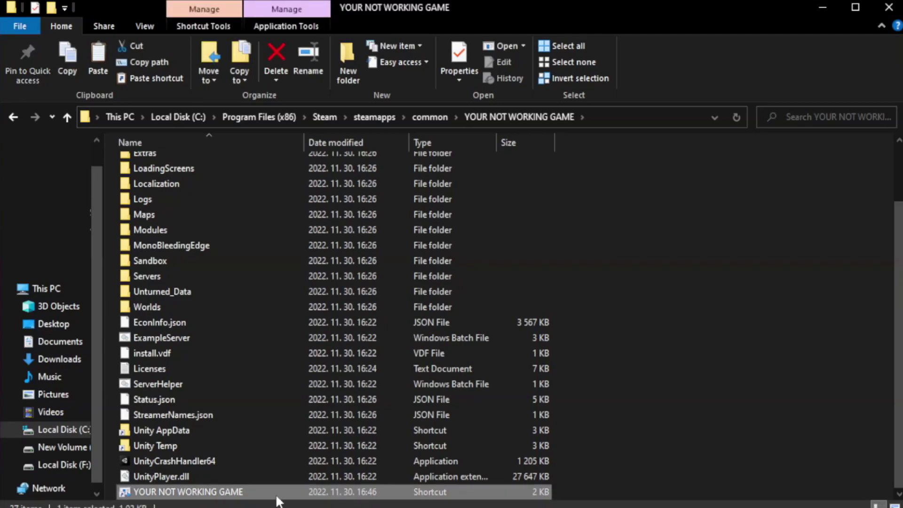
{"action": "right_click", "coordinate": [301, 490]}
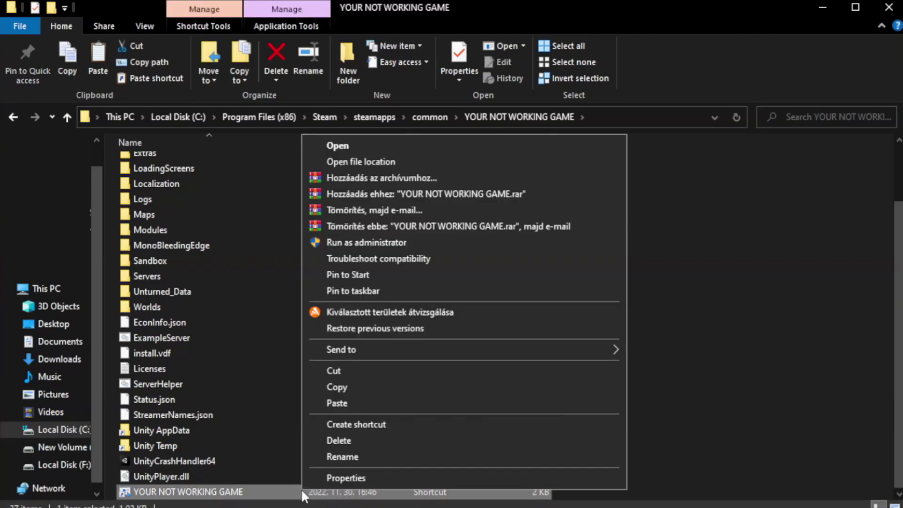
{"action": "left_click", "coordinate": [460, 475]}
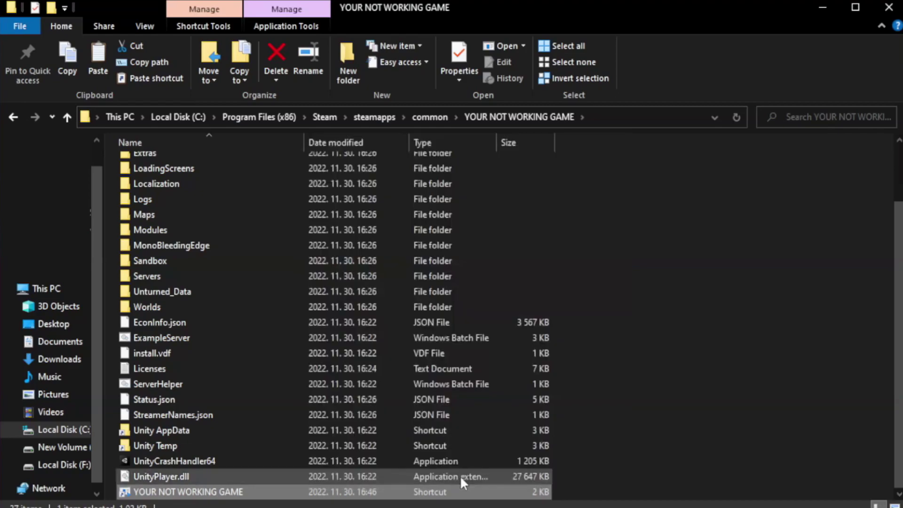
{"action": "left_click_drag", "start_coordinate": [451, 254], "coordinate": [454, 92]}
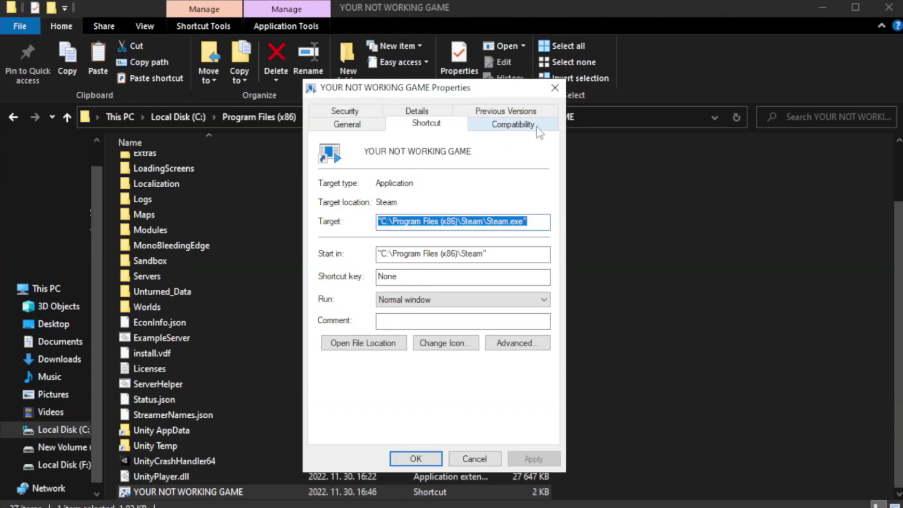
Step: Set the shortcut's compatibility mode to Windows 8, disable fullscreen optimizations, enable running as administrator, and apply the settings
{"action": "left_click", "coordinate": [508, 126]}
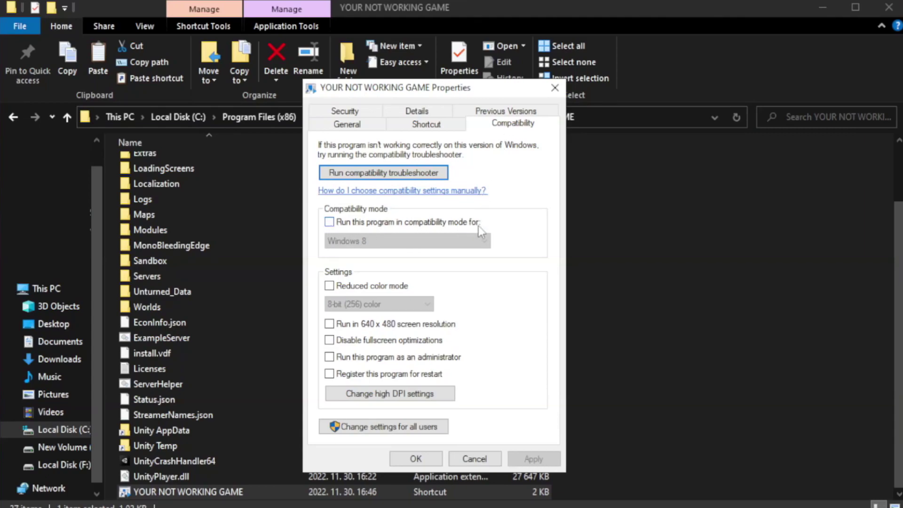
{"action": "left_click", "coordinate": [358, 224]}
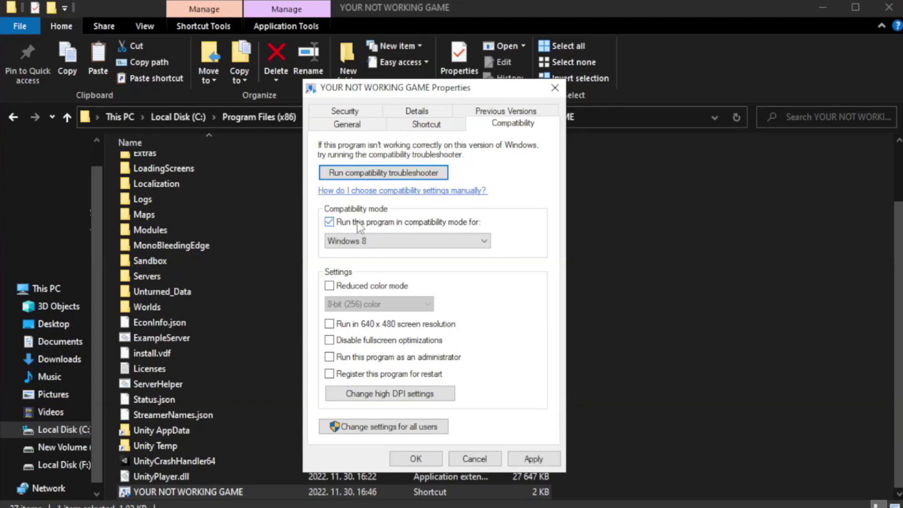
{"action": "left_click", "coordinate": [406, 242]}
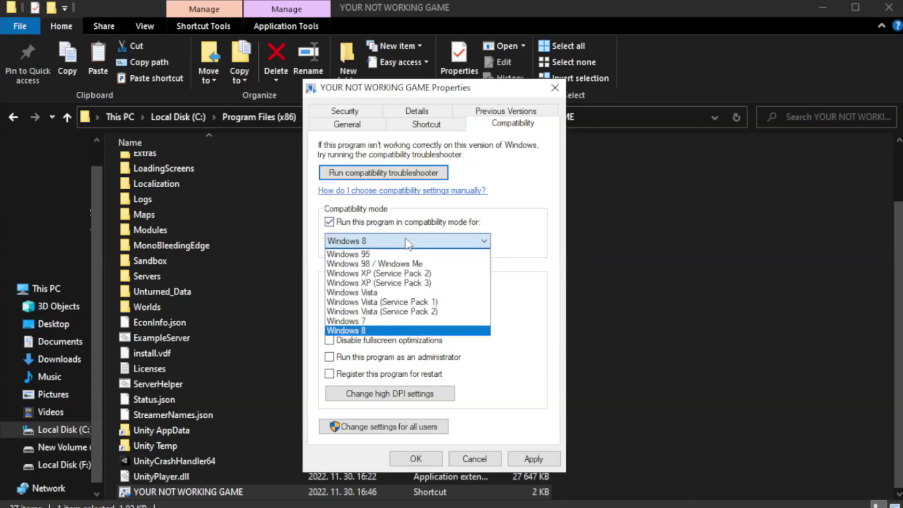
{"action": "left_click", "coordinate": [382, 331]}
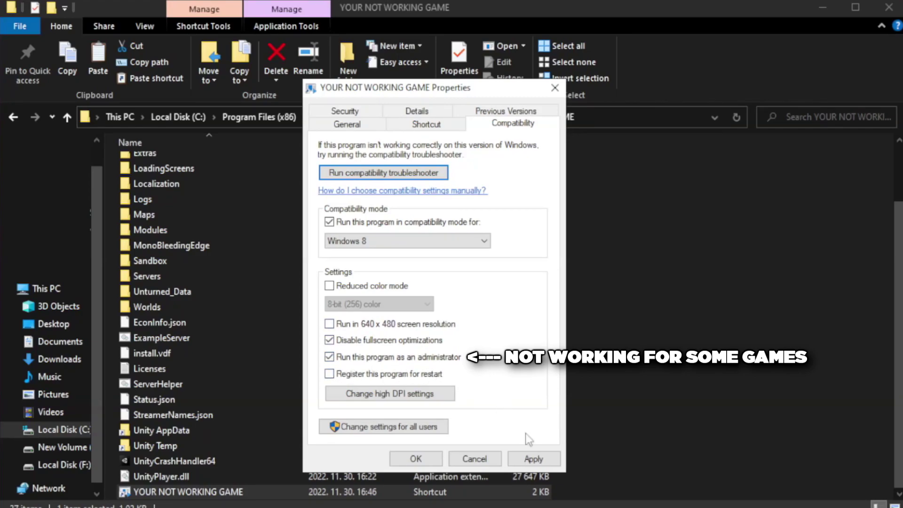
{"action": "left_click", "coordinate": [534, 459]}
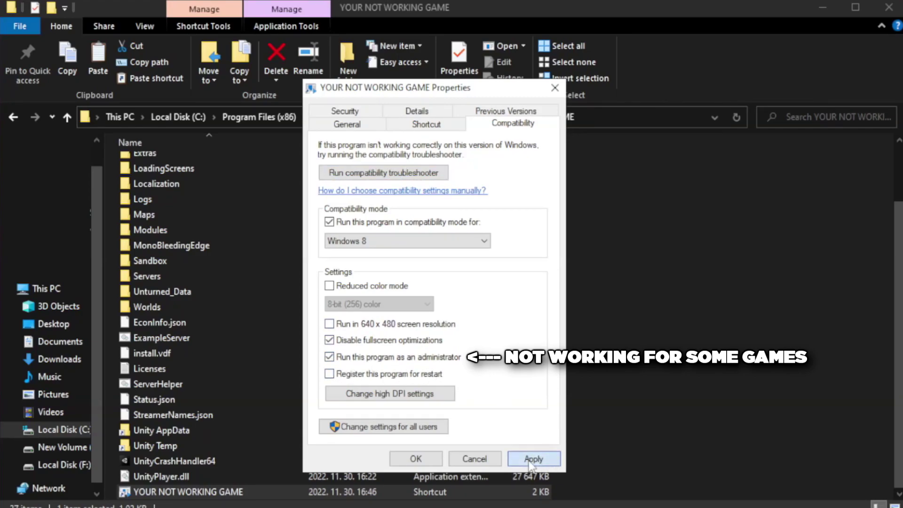
{"action": "left_click", "coordinate": [414, 462]}
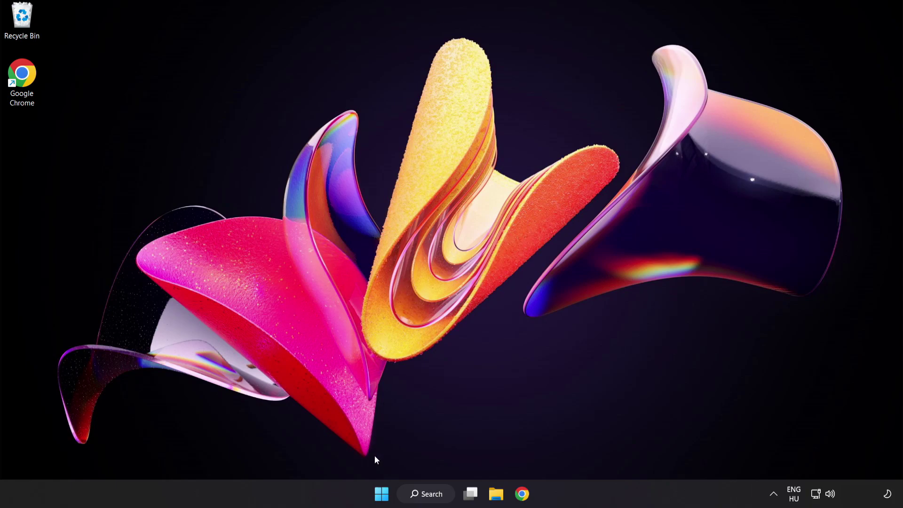
Step: In Task Manager, disable the startup apps Cortana, Phone Link, Terminal and Windows Security notification icon, and close Task Manager
{"action": "right_click", "coordinate": [385, 497]}
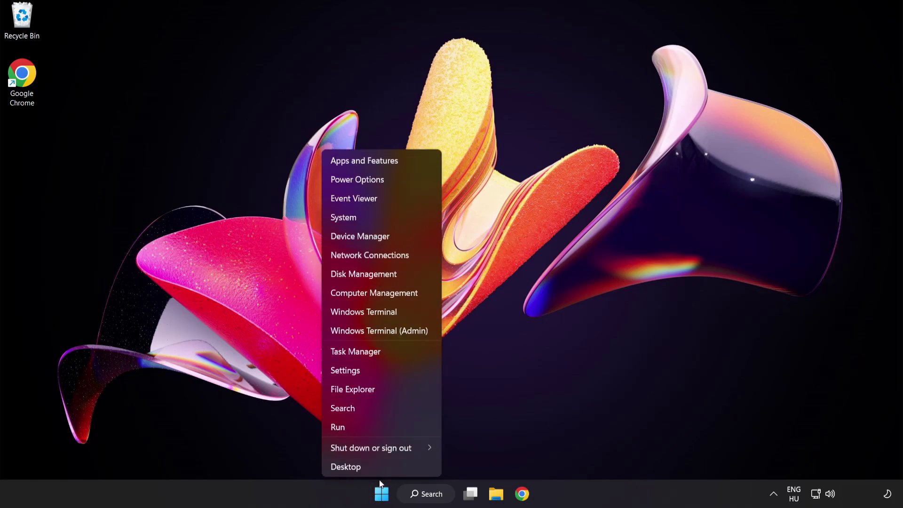
{"action": "left_click", "coordinate": [391, 355]}
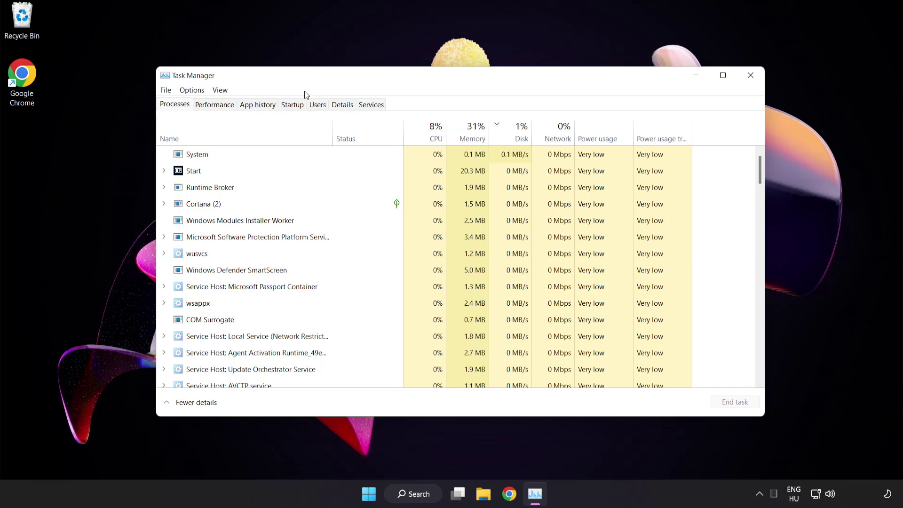
{"action": "left_click", "coordinate": [292, 105]}
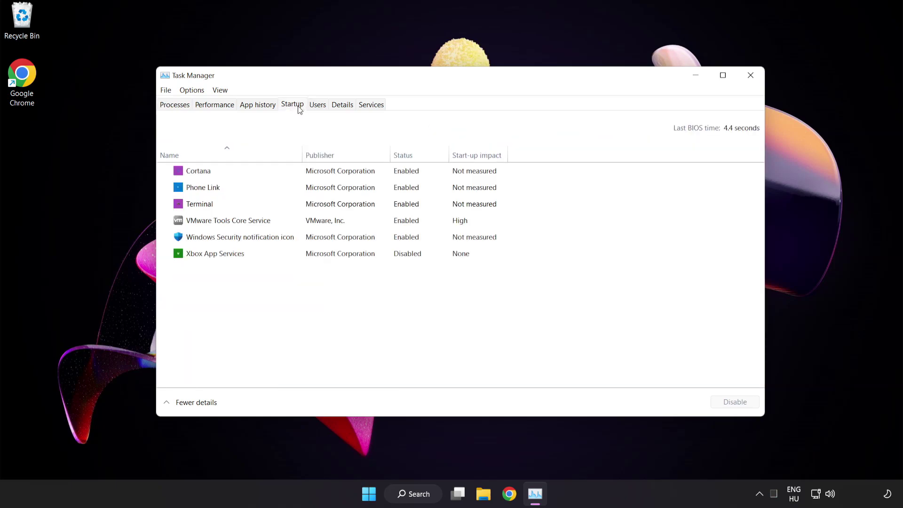
{"action": "left_click", "coordinate": [300, 176]}
{"action": "left_click", "coordinate": [739, 407]}
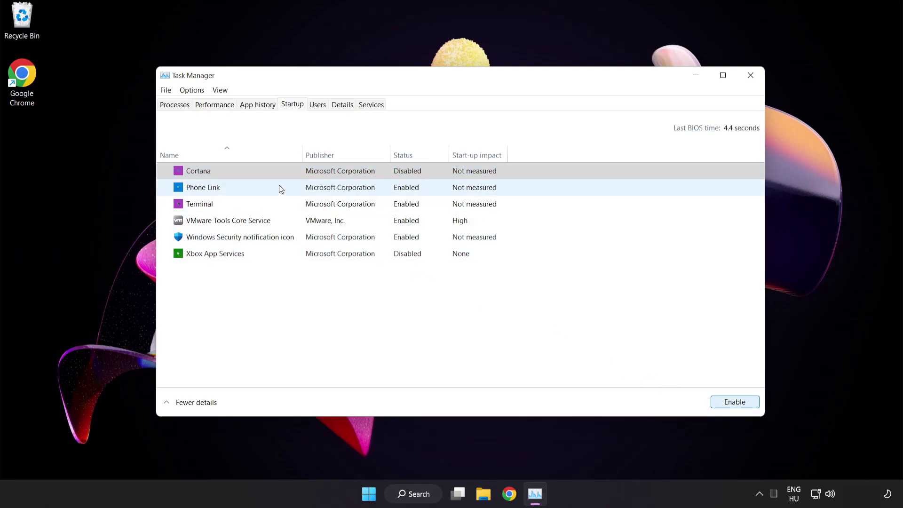
{"action": "left_click", "coordinate": [279, 185]}
{"action": "left_click", "coordinate": [732, 404]}
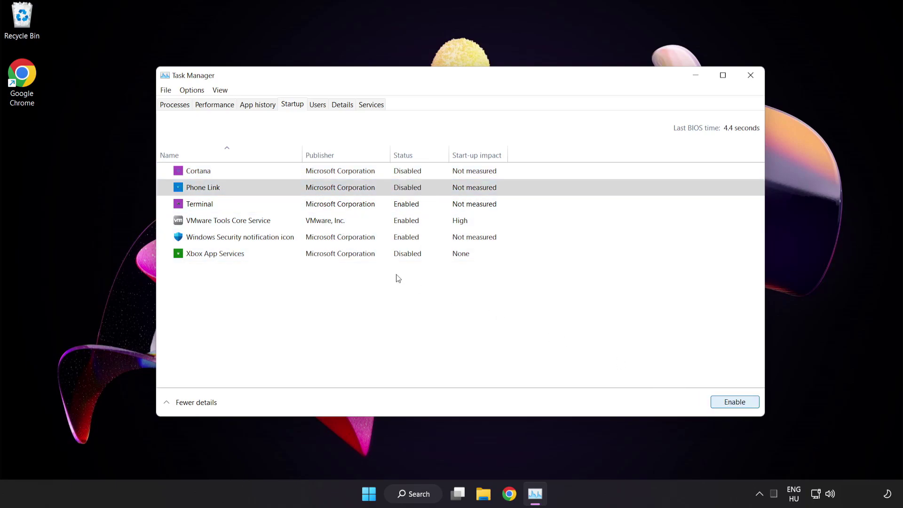
{"action": "left_click", "coordinate": [286, 204]}
{"action": "left_click", "coordinate": [734, 403]}
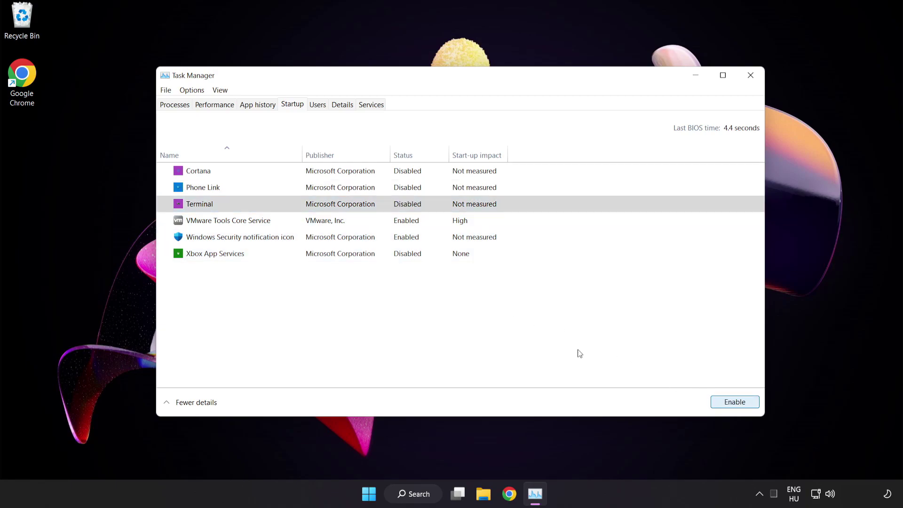
{"action": "left_click", "coordinate": [311, 238]}
{"action": "left_click", "coordinate": [727, 404]}
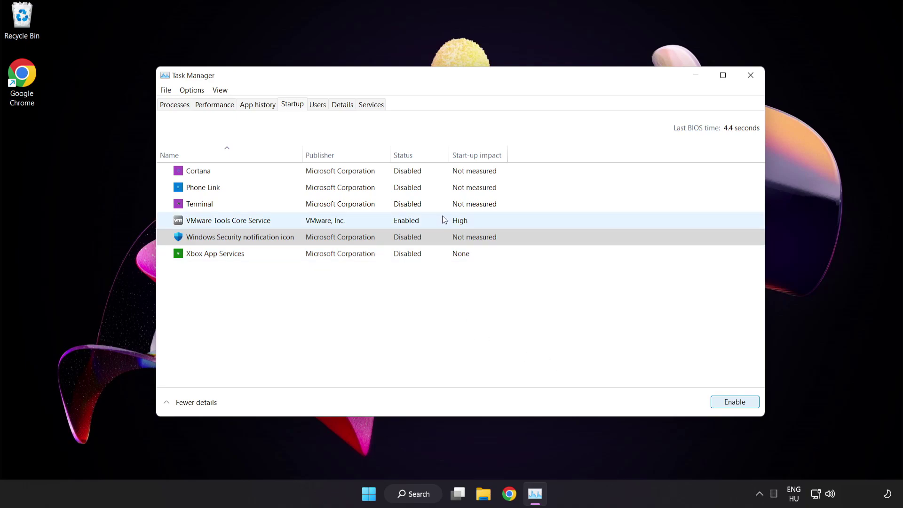
{"action": "left_click", "coordinate": [751, 77]}
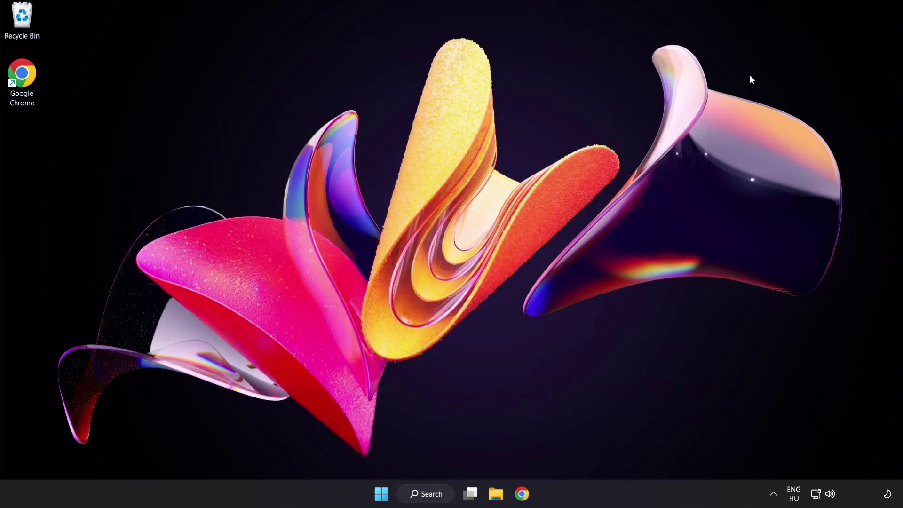
Step: Switch to Google Chrome and download the English DirectX End-User Runtime Web Installer from the Microsoft Download Center page
{"action": "left_click", "coordinate": [521, 494]}
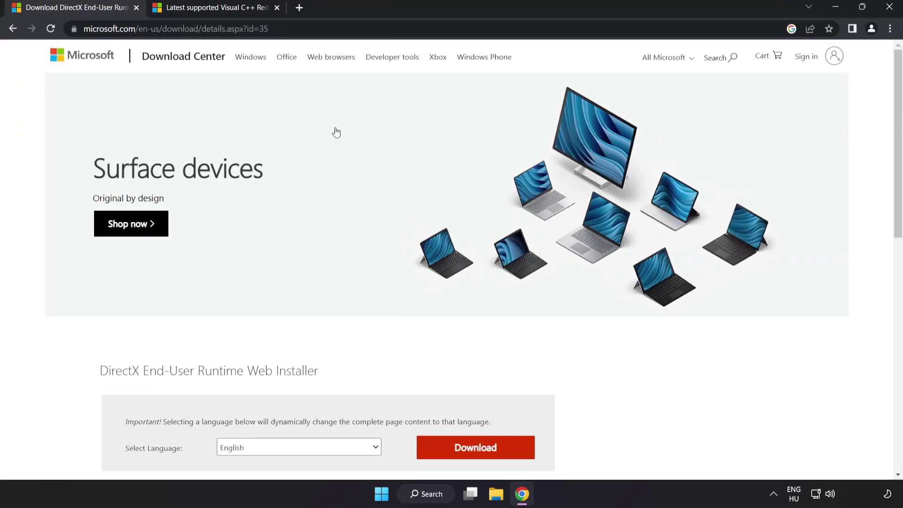
{"action": "left_click", "coordinate": [364, 24]}
{"action": "left_click", "coordinate": [364, 24]}
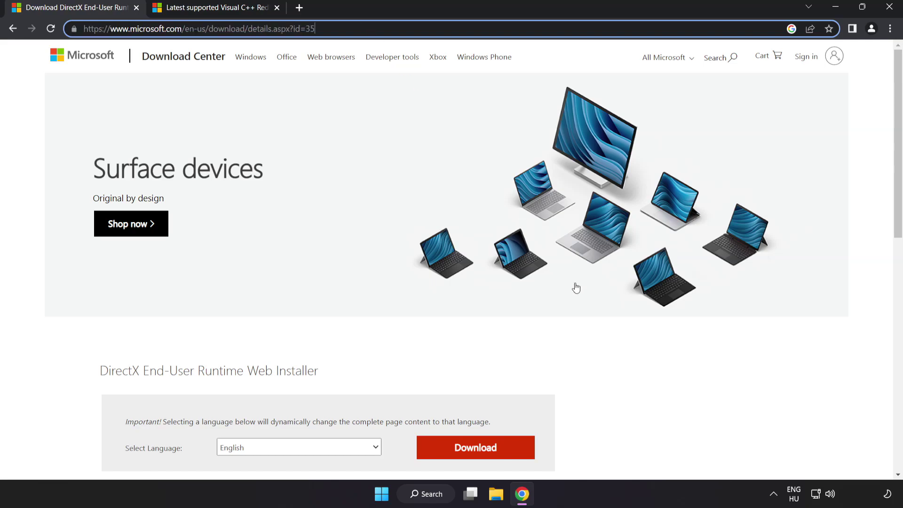
{"action": "left_click", "coordinate": [516, 302]}
{"action": "scroll", "coordinate": [516, 303], "scroll_direction": "down", "scroll_amount": 2}
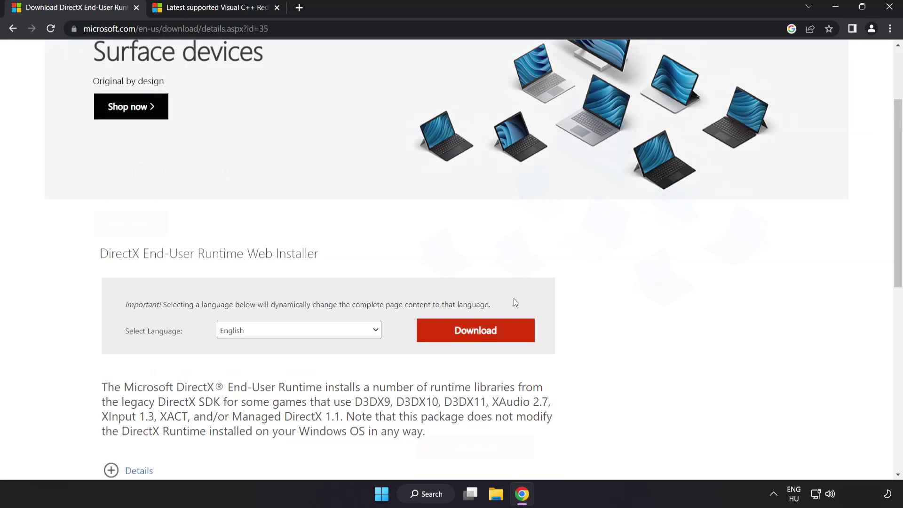
{"action": "left_click", "coordinate": [487, 340]}
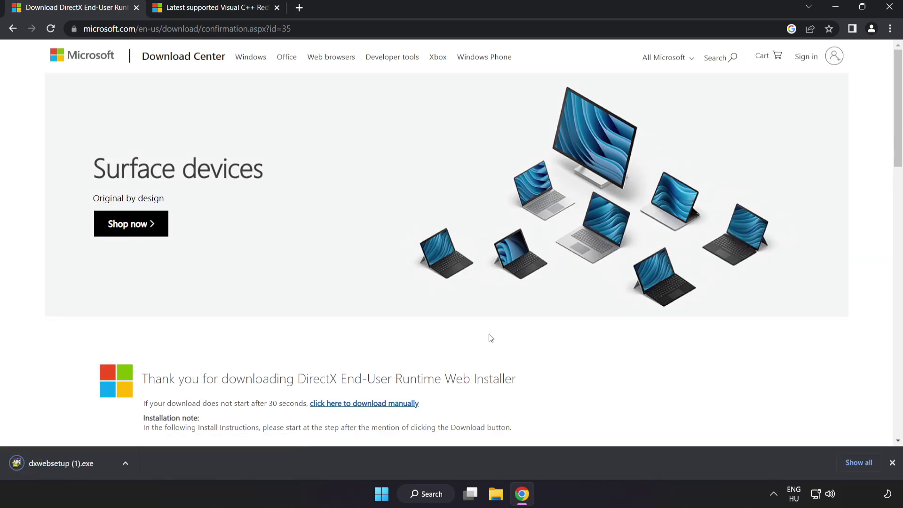
Step: Run the downloaded dxwebsetup (1).exe, accept the license agreement, opt out of the Bing Bar and finish the DirectX setup
{"action": "left_click", "coordinate": [76, 464]}
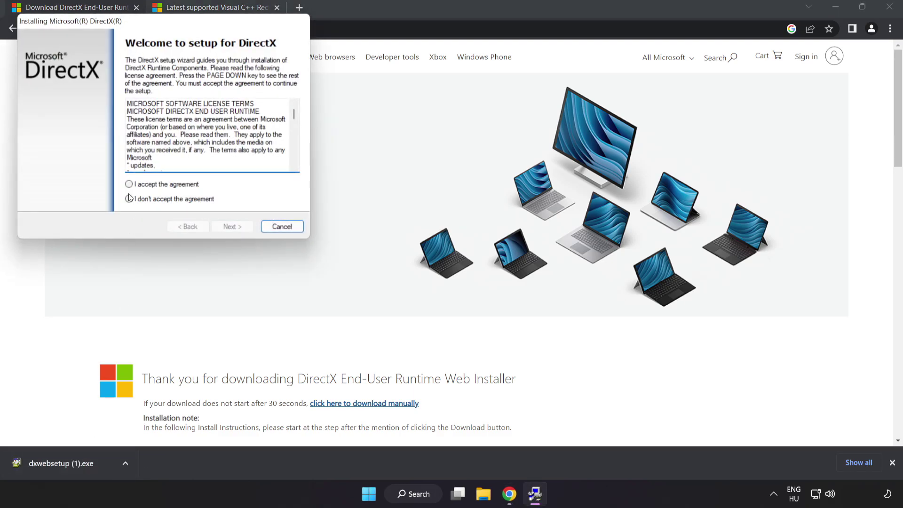
{"action": "left_click_drag", "start_coordinate": [136, 22], "coordinate": [411, 116]}
{"action": "left_click_drag", "start_coordinate": [570, 217], "coordinate": [577, 264]}
{"action": "left_click", "coordinate": [422, 284]}
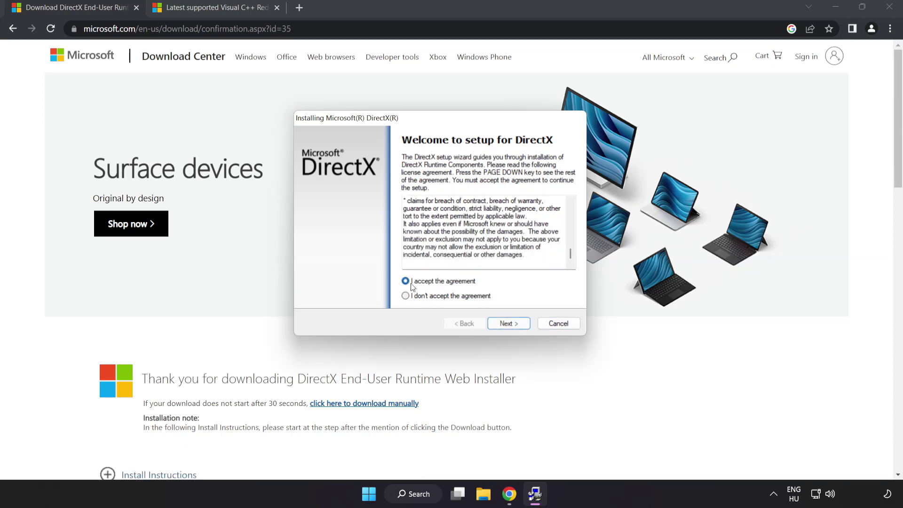
{"action": "left_click", "coordinate": [509, 326]}
{"action": "left_click", "coordinate": [399, 240]}
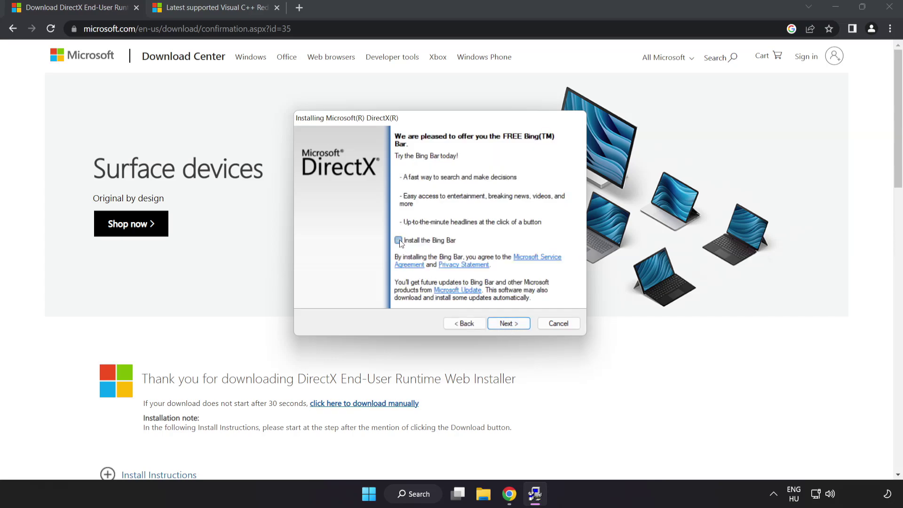
{"action": "left_click", "coordinate": [512, 324]}
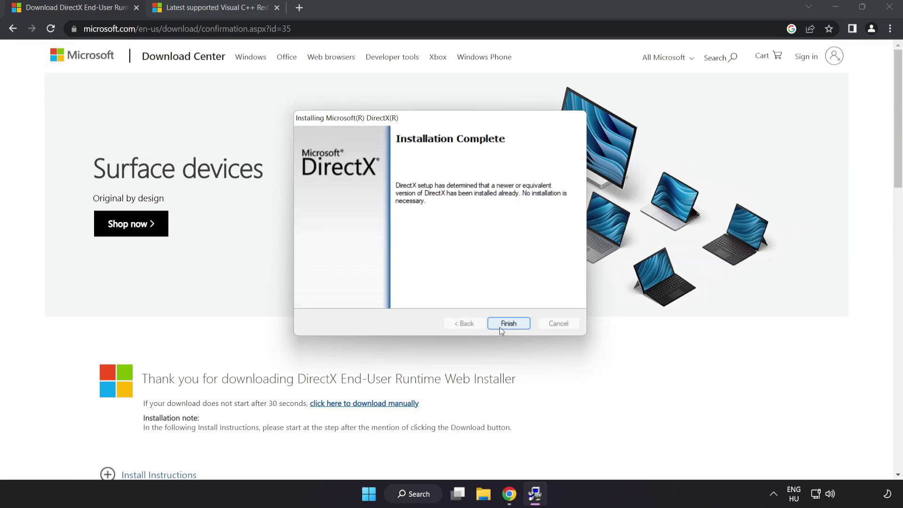
{"action": "left_click", "coordinate": [509, 326]}
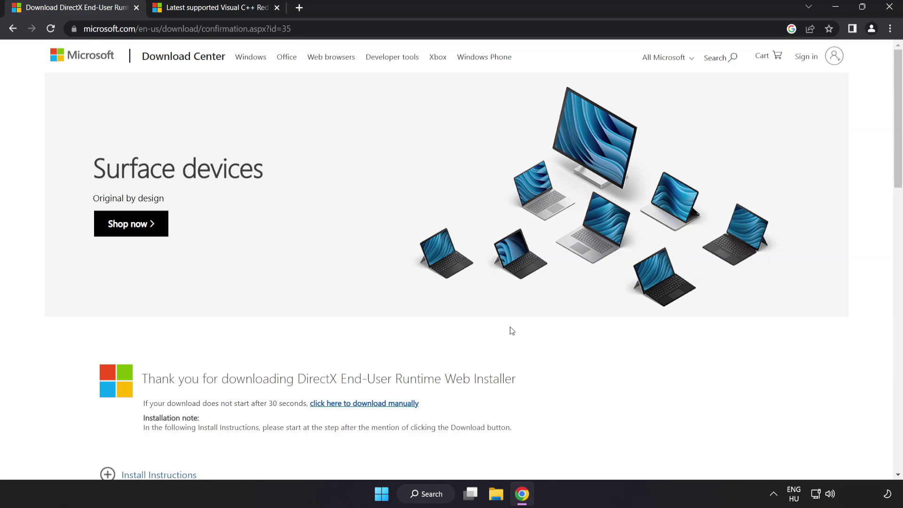
Step: Close the DirectX download page and download the ARM64, X86 and X64 Visual C++ Redistributable installers for Visual Studio 2015, 2017, 2019, and 2022
{"action": "left_click", "coordinate": [137, 8]}
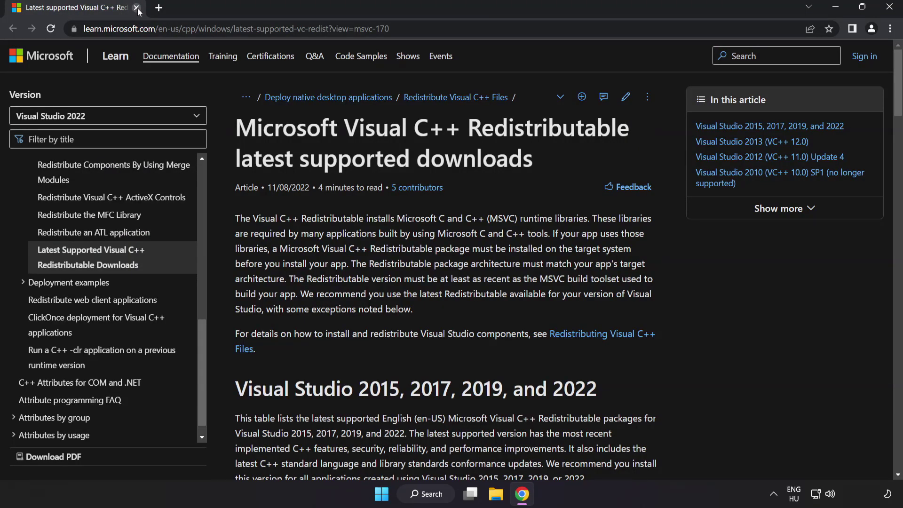
{"action": "left_click", "coordinate": [320, 28]}
{"action": "left_click", "coordinate": [533, 30]}
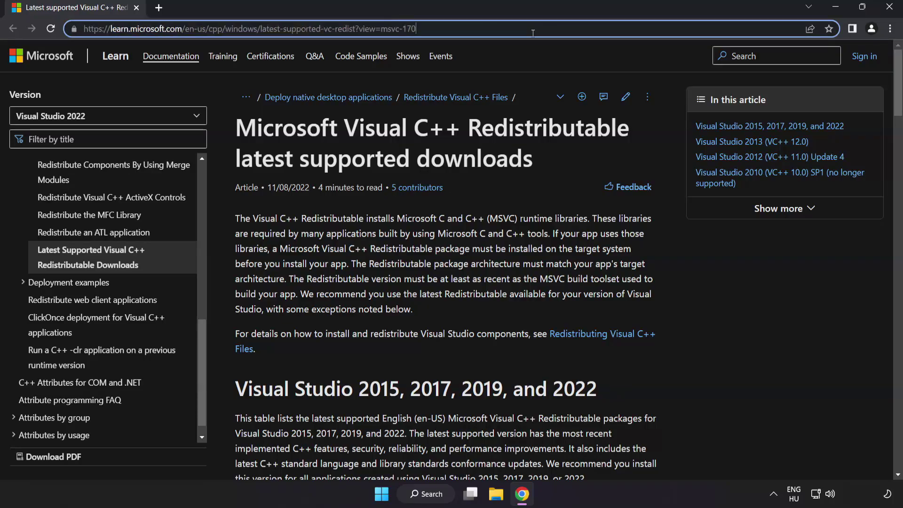
{"action": "left_click_drag", "start_coordinate": [894, 96], "coordinate": [894, 144]}
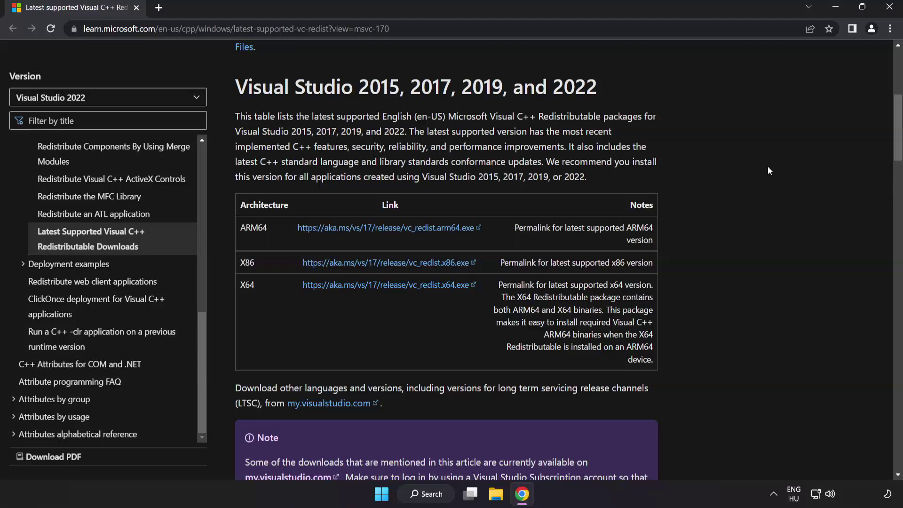
{"action": "left_click", "coordinate": [373, 228]}
{"action": "left_click", "coordinate": [382, 263]}
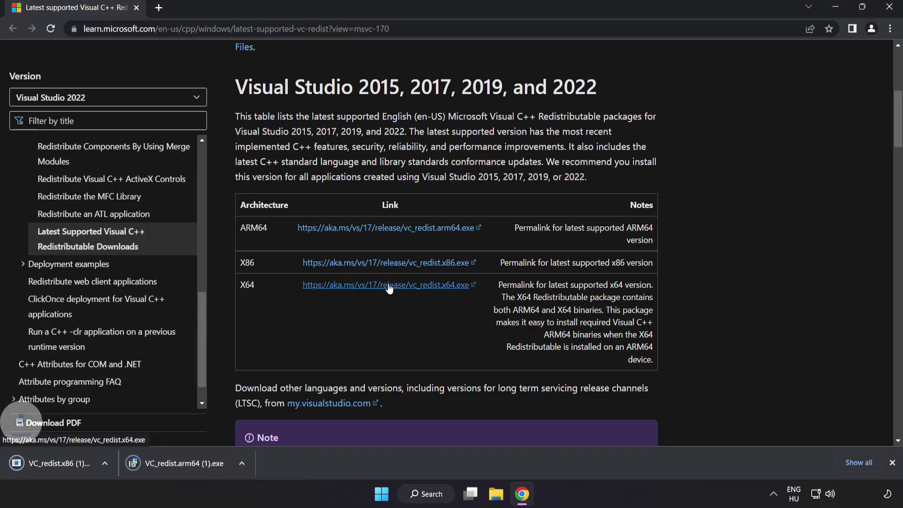
{"action": "left_click", "coordinate": [389, 285]}
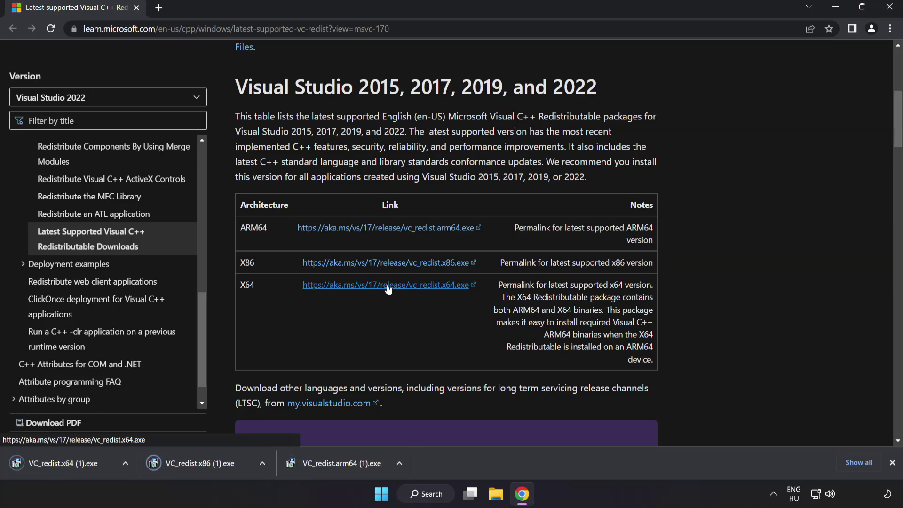
Step: Try to install the ARM64 Visual C++ 2022 Redistributable, agreeing to the license terms, and close its setup window
{"action": "left_click", "coordinate": [339, 465]}
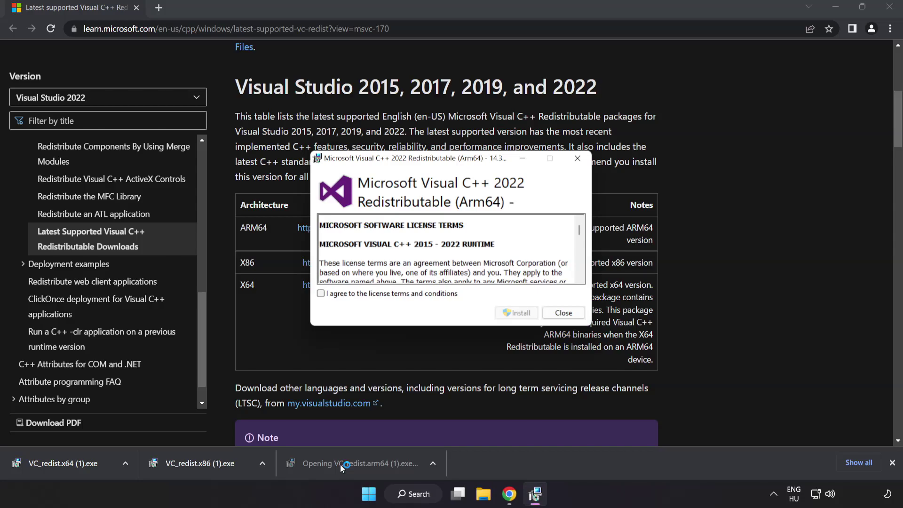
{"action": "left_click_drag", "start_coordinate": [579, 230], "coordinate": [579, 272]}
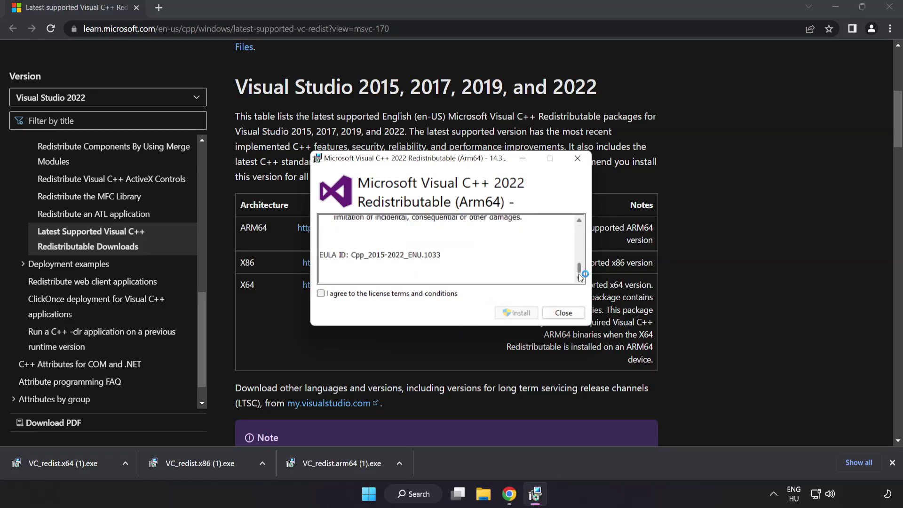
{"action": "left_click", "coordinate": [321, 293]}
{"action": "left_click", "coordinate": [516, 313]}
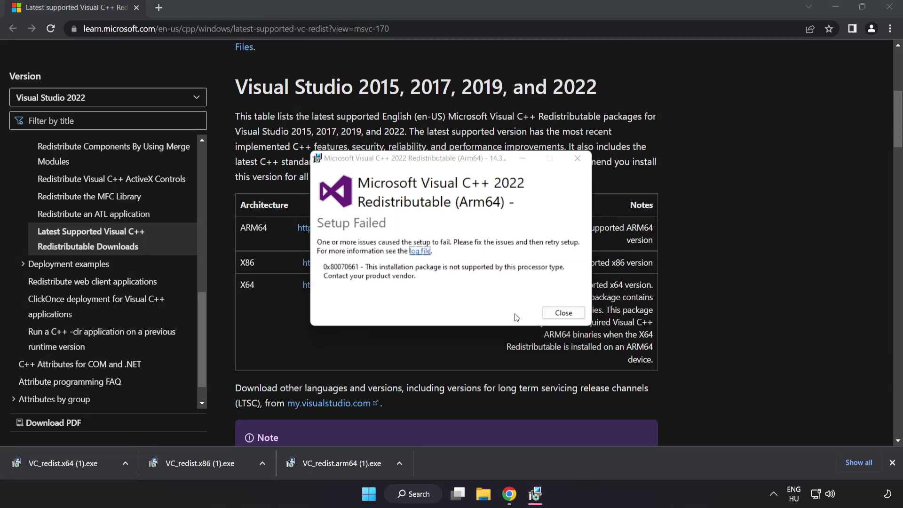
{"action": "left_click", "coordinate": [563, 312]}
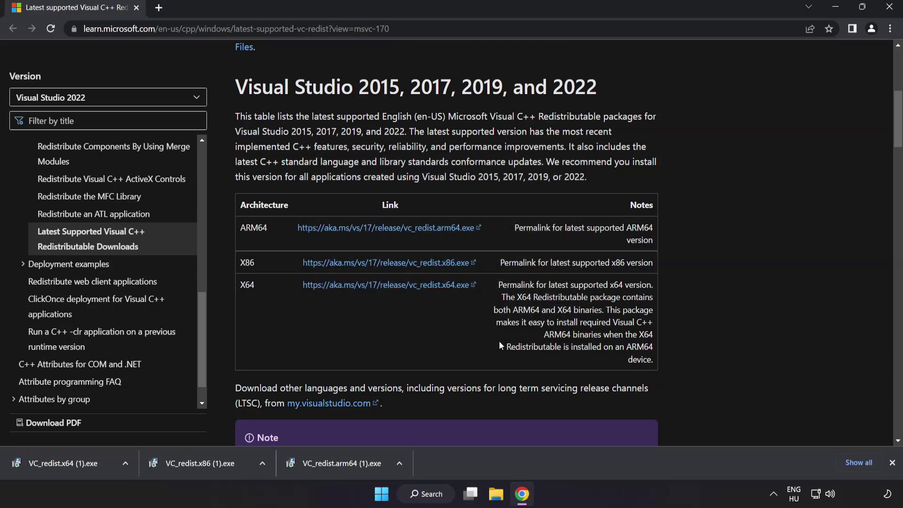
Step: Install the x86 and x64 Visual C++ Redistributables from the downloaded installers, close their setup windows and close the browser
{"action": "left_click", "coordinate": [204, 465]}
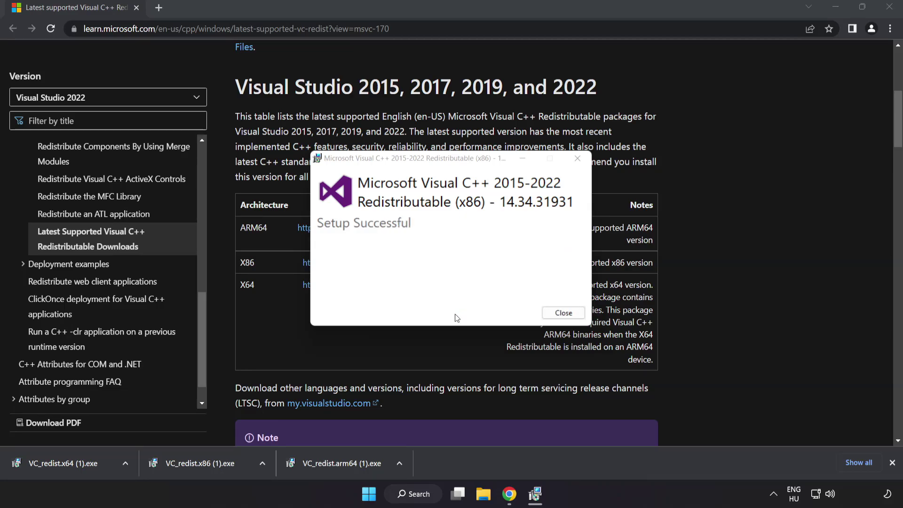
{"action": "left_click", "coordinate": [562, 314]}
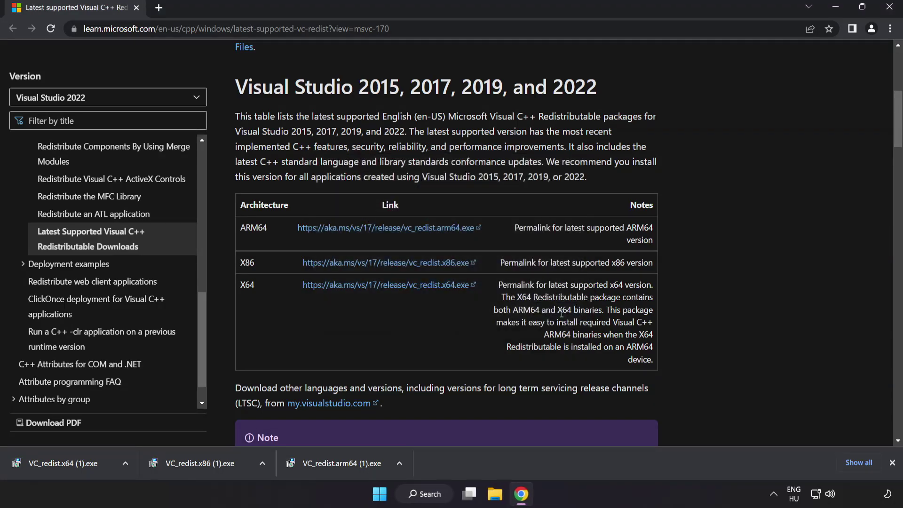
{"action": "left_click", "coordinate": [81, 464]}
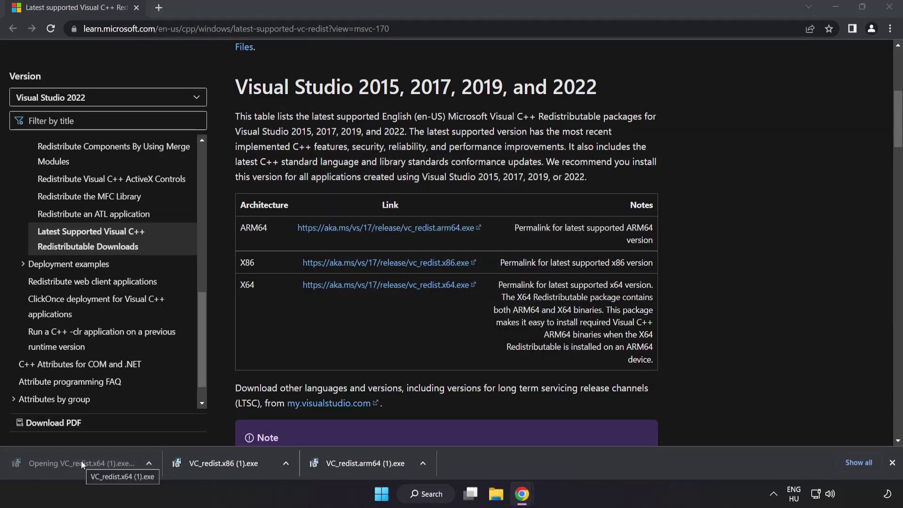
{"action": "left_click", "coordinate": [564, 314]}
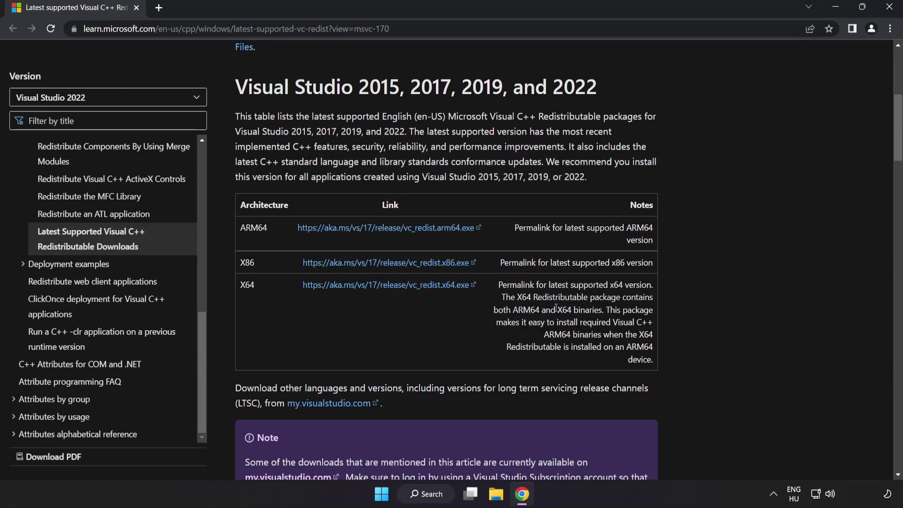
{"action": "left_click", "coordinate": [889, 11]}
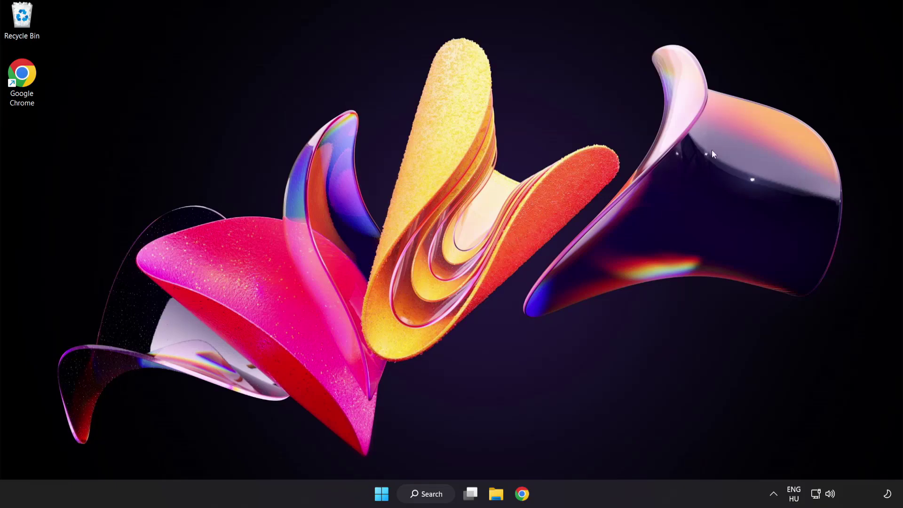
Step: Search Windows for "cmd" and open Command Prompt as administrator
{"action": "left_click", "coordinate": [429, 497]}
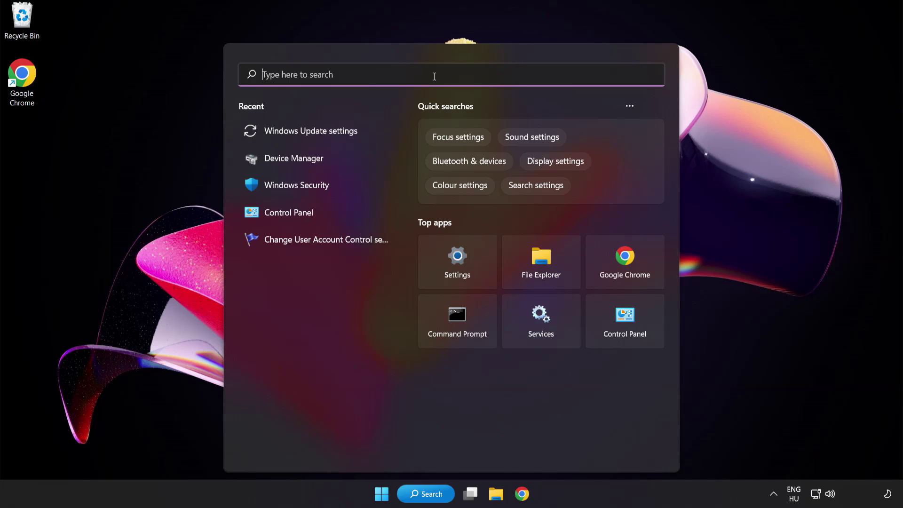
{"action": "type", "text": "cmd"}
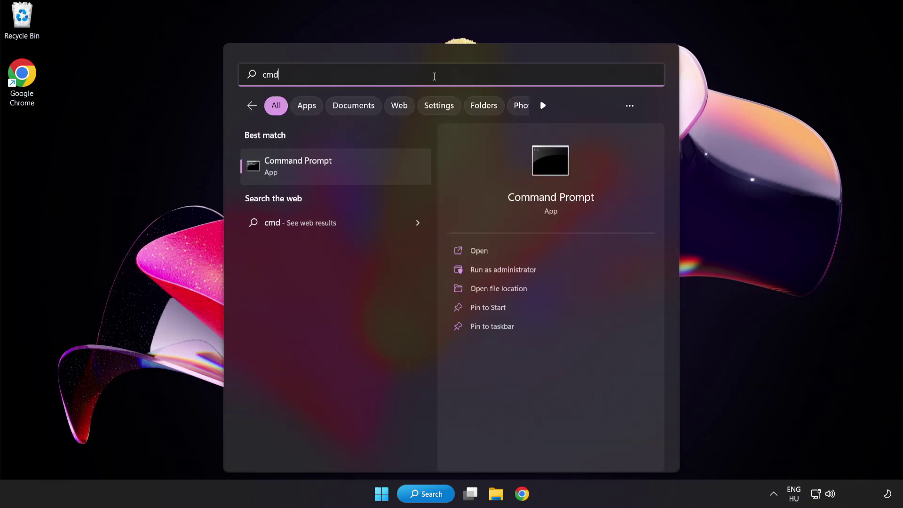
{"action": "right_click", "coordinate": [339, 173]}
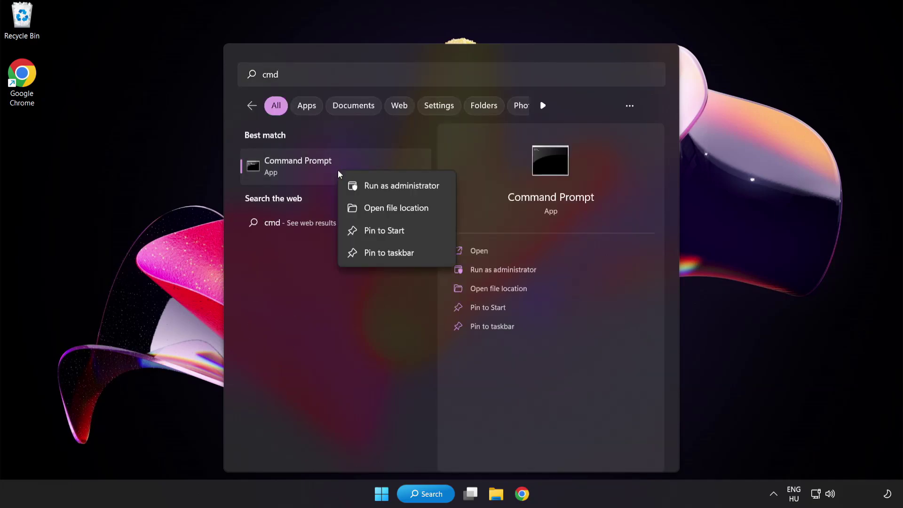
{"action": "left_click", "coordinate": [381, 187]}
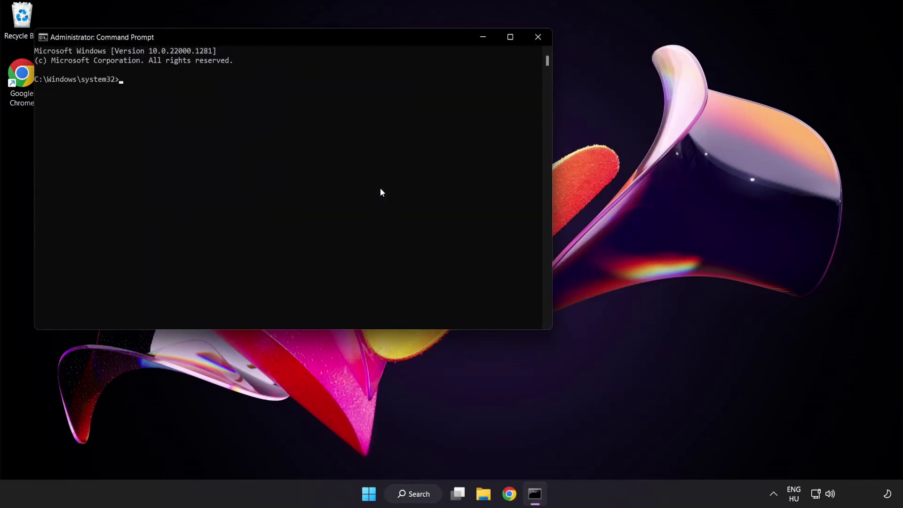
Step: Run "sfc /scannow" in the administrator Command Prompt, close it once the scan completes, and show the computer's power options
{"action": "left_click_drag", "start_coordinate": [258, 38], "coordinate": [393, 90]}
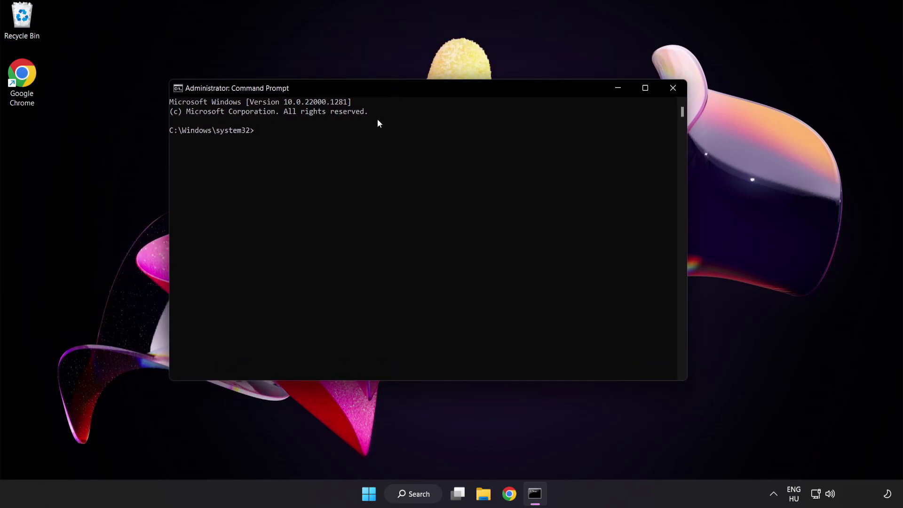
{"action": "type", "text": "sfc"}
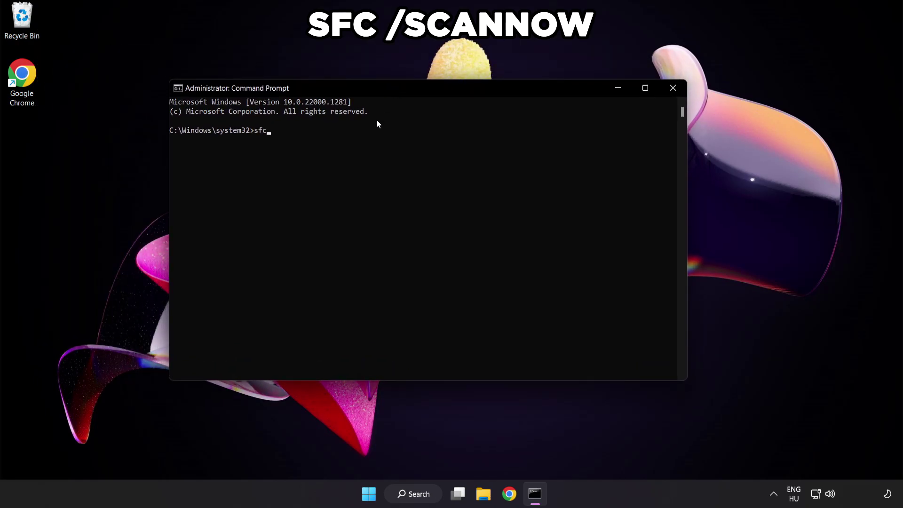
{"action": "type", "text": " /scannow"}
{"action": "key", "text": "Return"}
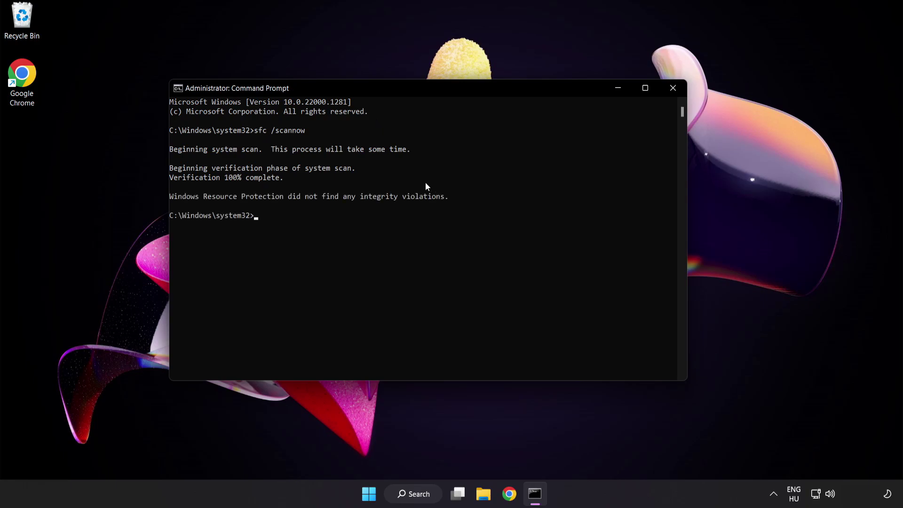
{"action": "left_click", "coordinate": [673, 90]}
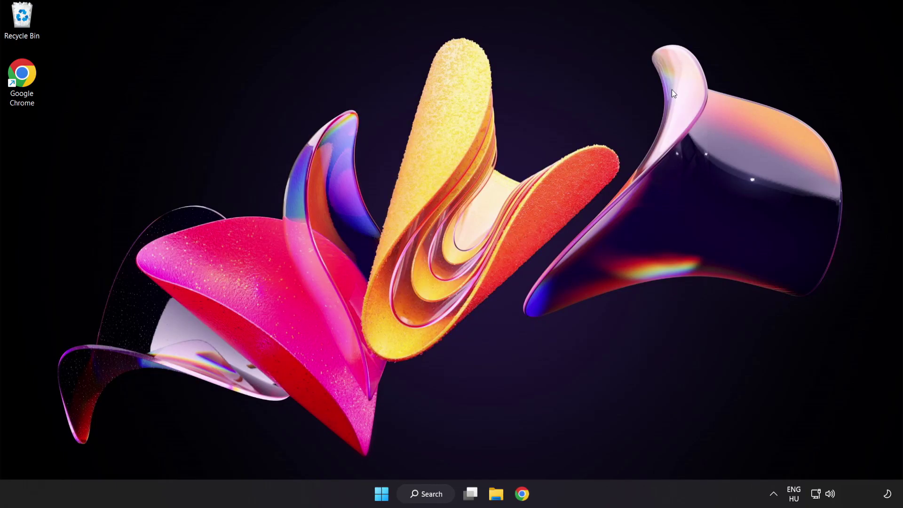
{"action": "left_click", "coordinate": [381, 494]}
{"action": "left_click", "coordinate": [598, 453]}
Step: Search Windows for "security" and open Windows Security
{"action": "left_click", "coordinate": [435, 495]}
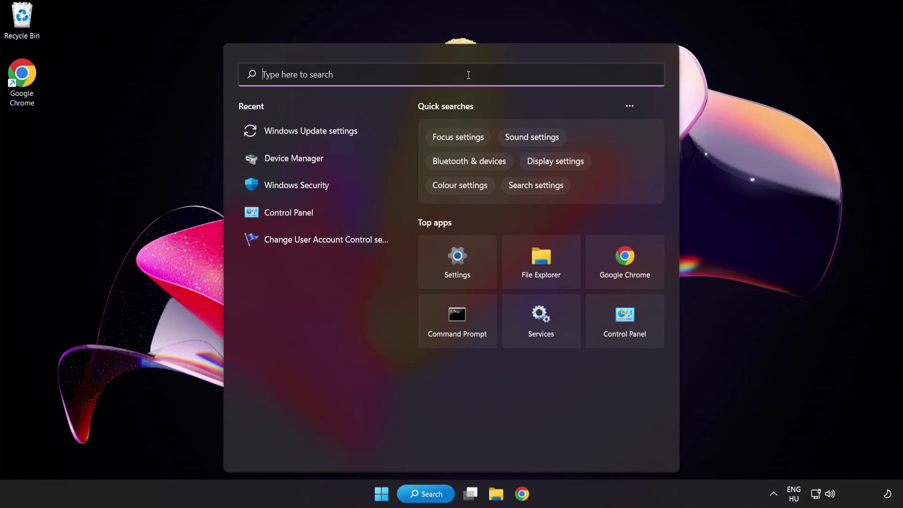
{"action": "type", "text": "securit"}
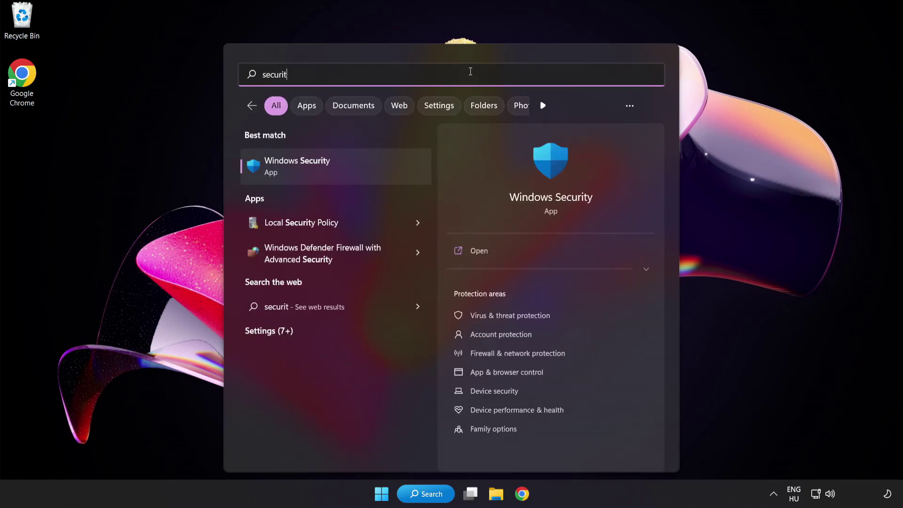
{"action": "type", "text": "y"}
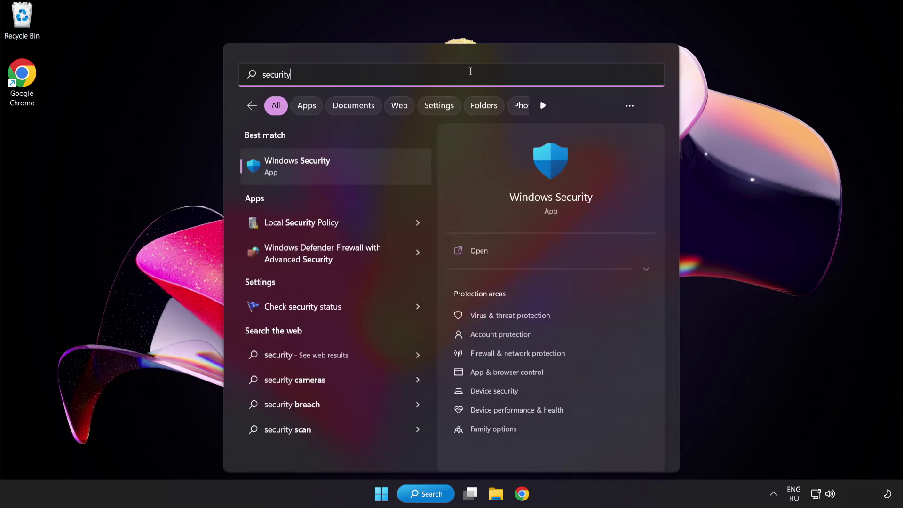
{"action": "left_click", "coordinate": [341, 166]}
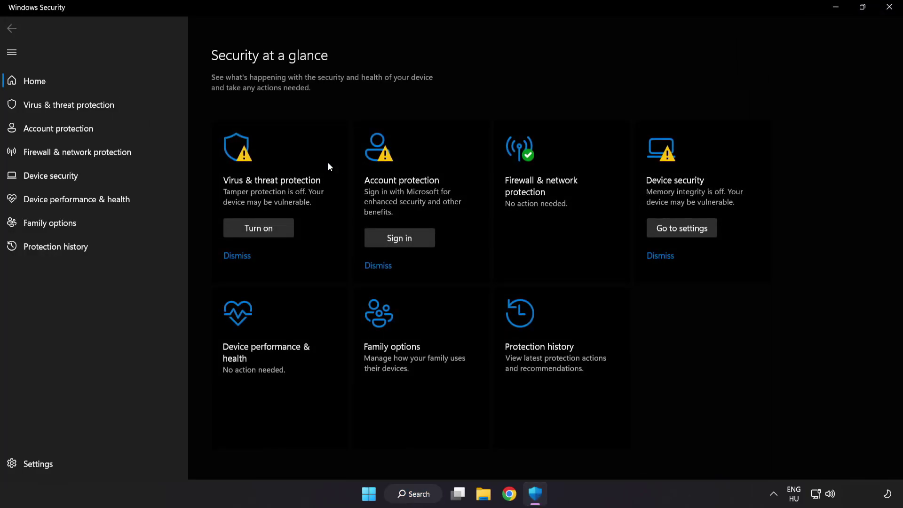
Step: Open the exclusions page within the virus and threat protection settings
{"action": "left_click", "coordinate": [136, 105]}
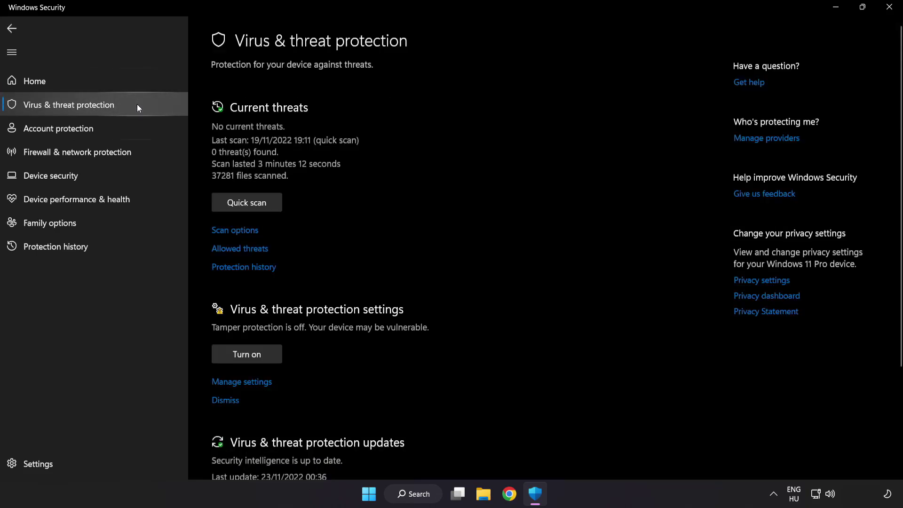
{"action": "scroll", "coordinate": [571, 138], "scroll_direction": "down", "scroll_amount": 3}
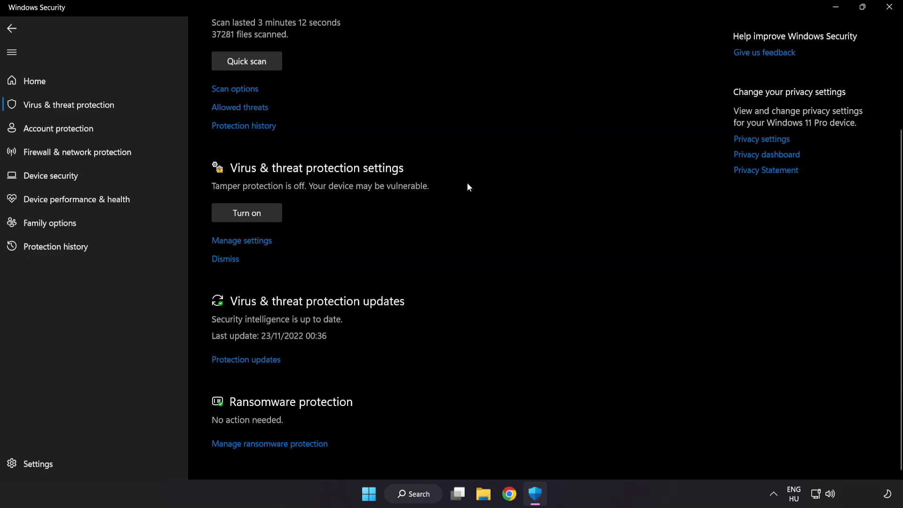
{"action": "left_click", "coordinate": [247, 240]}
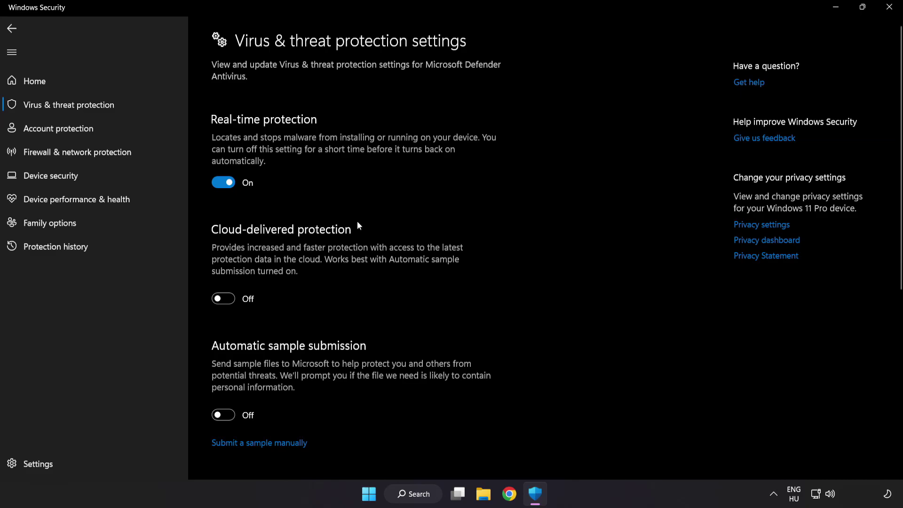
{"action": "scroll", "coordinate": [525, 244], "scroll_direction": "down", "scroll_amount": 5}
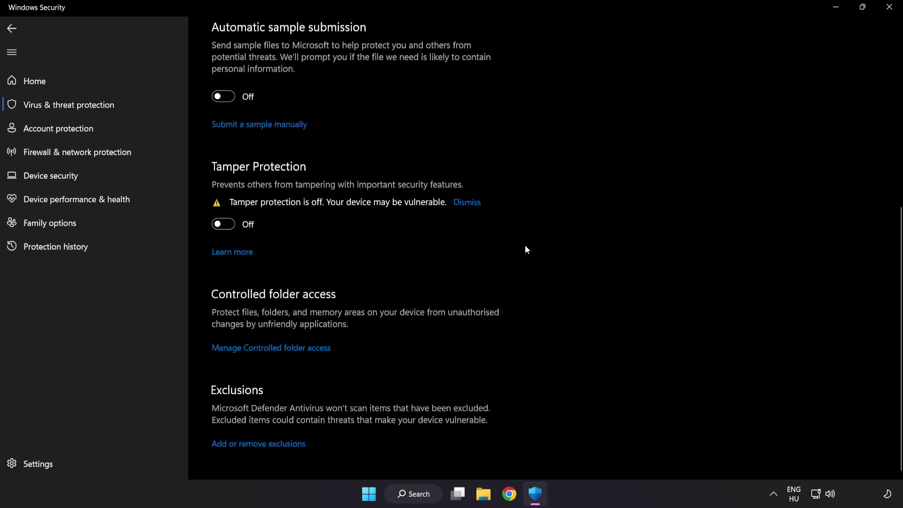
{"action": "left_click", "coordinate": [263, 445]}
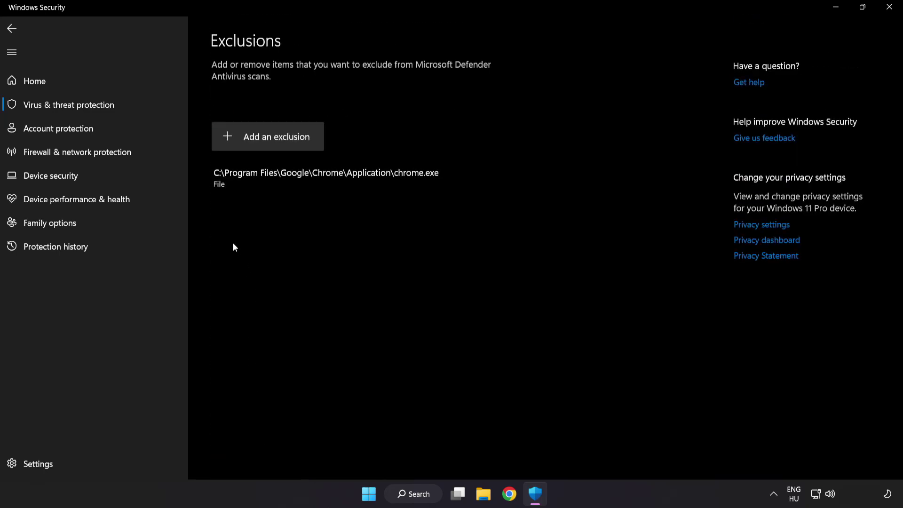
Step: Add a file exclusion for the NOT WORKING APP shortcut in the C: drive's Program Files (x86)\NOT WORKING APP folder
{"action": "left_click", "coordinate": [269, 143]}
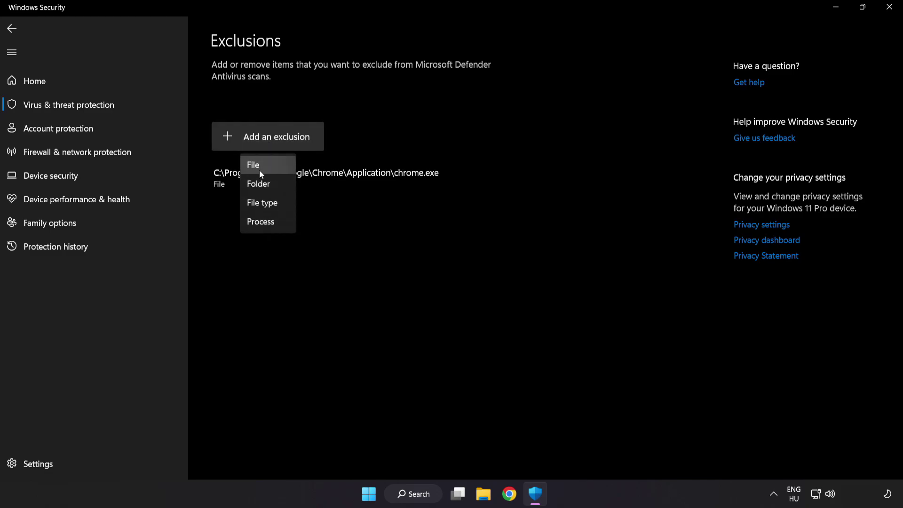
{"action": "left_click", "coordinate": [263, 167]}
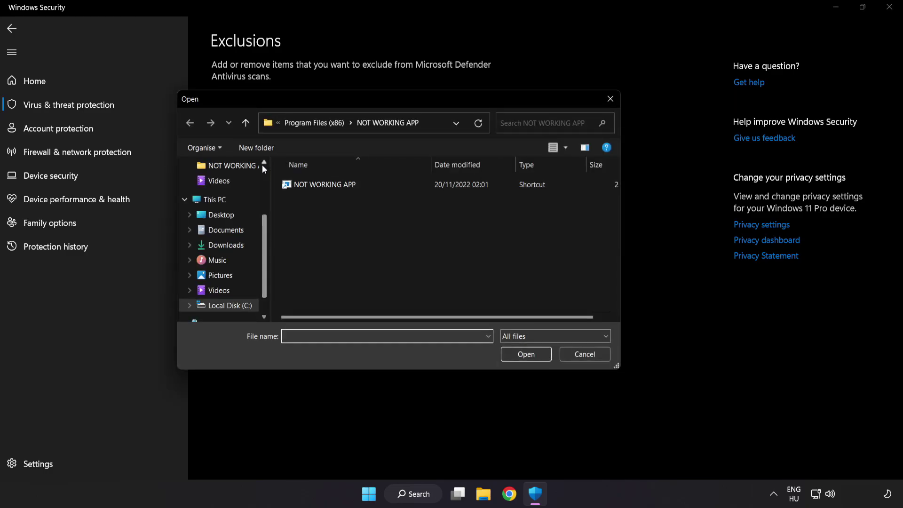
{"action": "left_click", "coordinate": [290, 125]}
{"action": "left_click", "coordinate": [294, 123]}
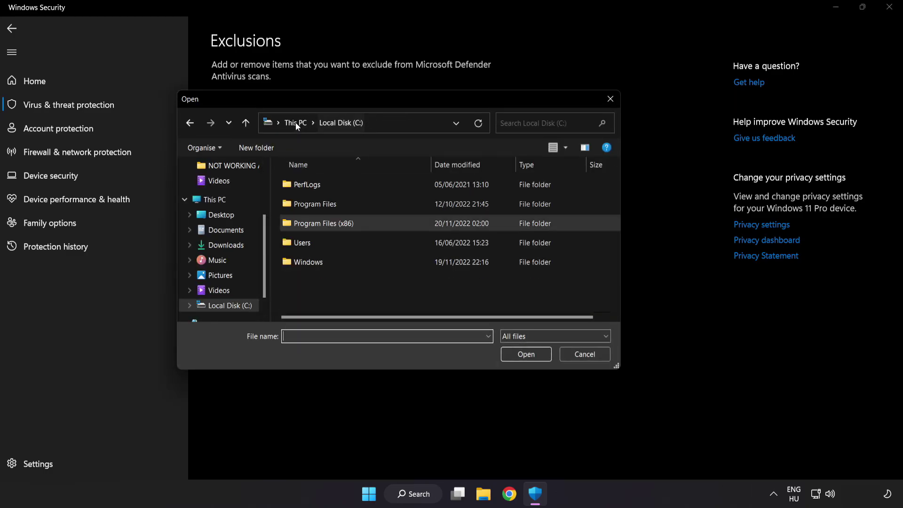
{"action": "left_click", "coordinate": [298, 124]}
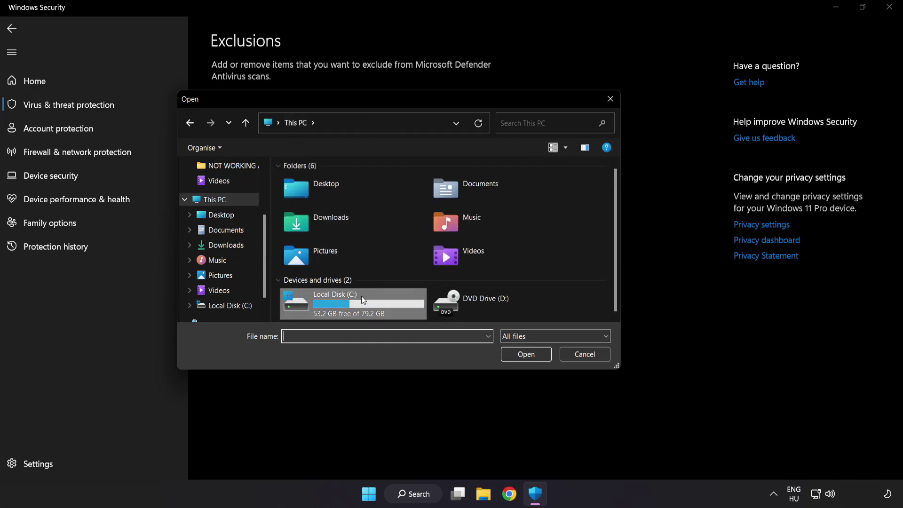
{"action": "double_click", "coordinate": [337, 308]}
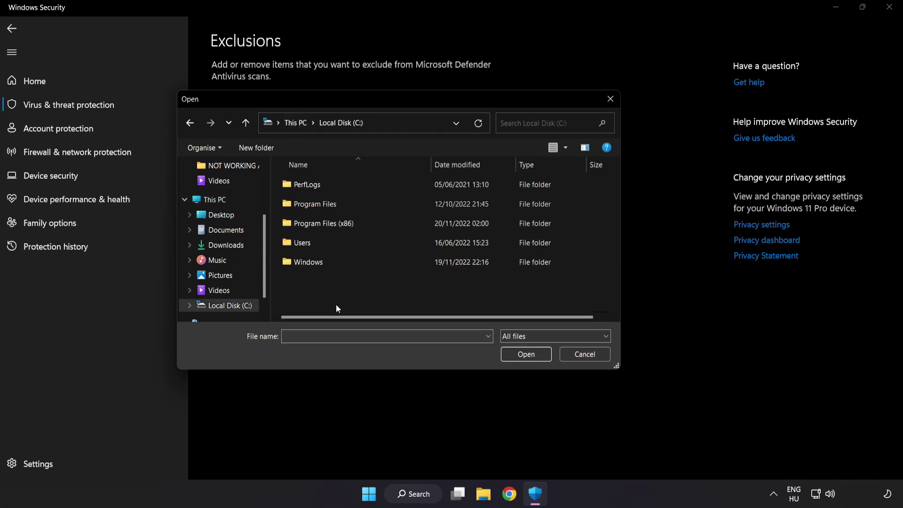
{"action": "double_click", "coordinate": [348, 222]}
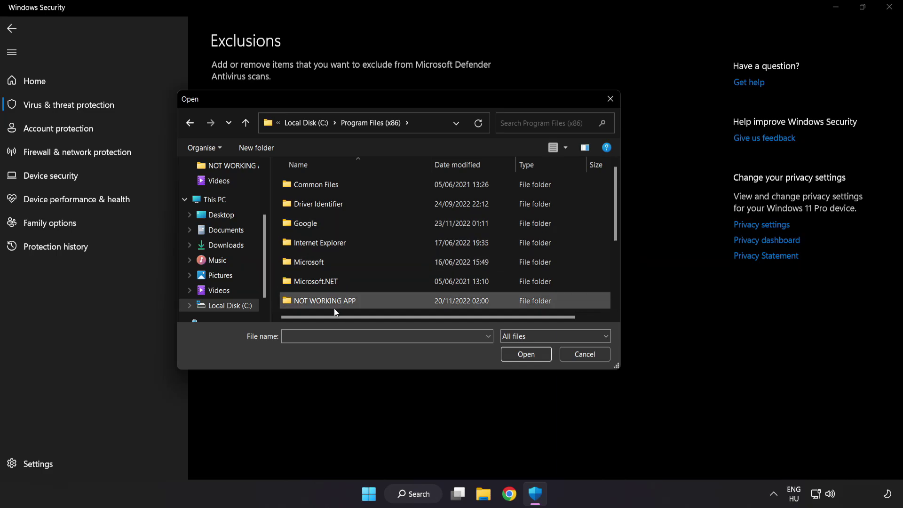
{"action": "scroll", "coordinate": [335, 299], "scroll_direction": "down", "scroll_amount": 1}
{"action": "left_click", "coordinate": [353, 245]}
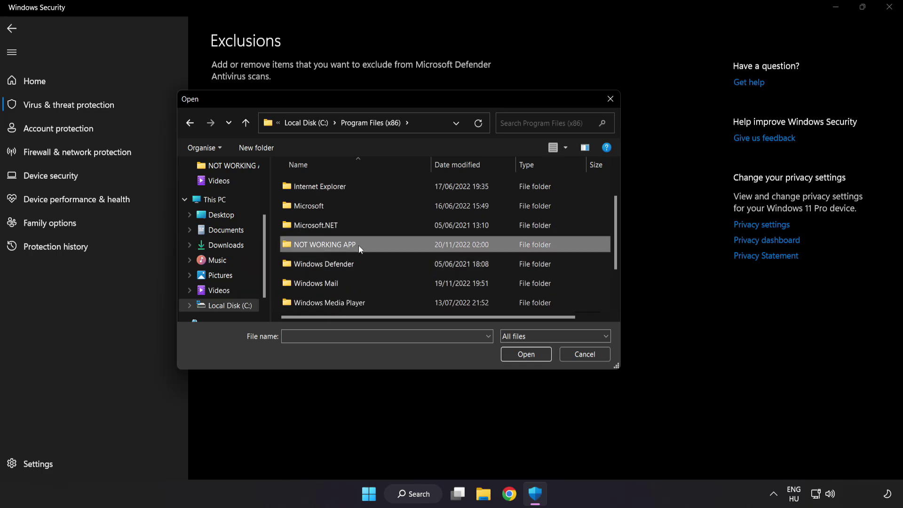
{"action": "double_click", "coordinate": [359, 244]}
{"action": "left_click", "coordinate": [330, 186]}
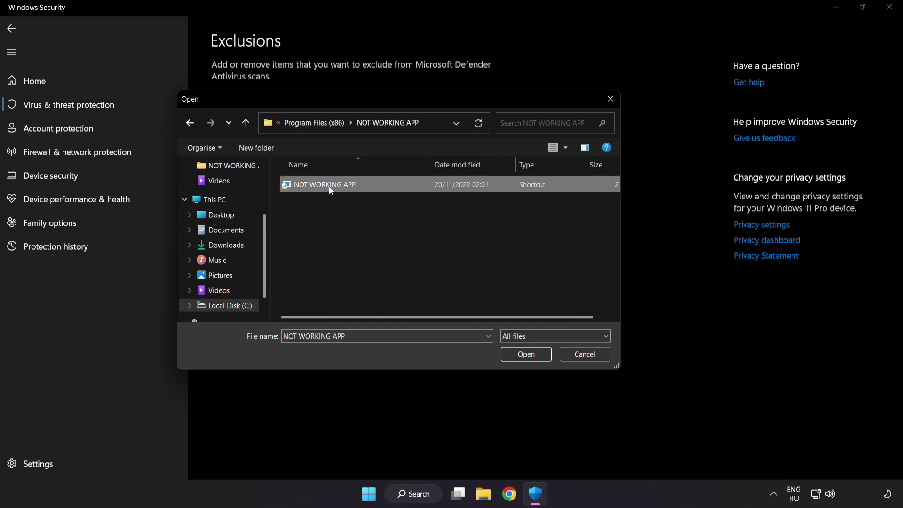
{"action": "left_click", "coordinate": [527, 357]}
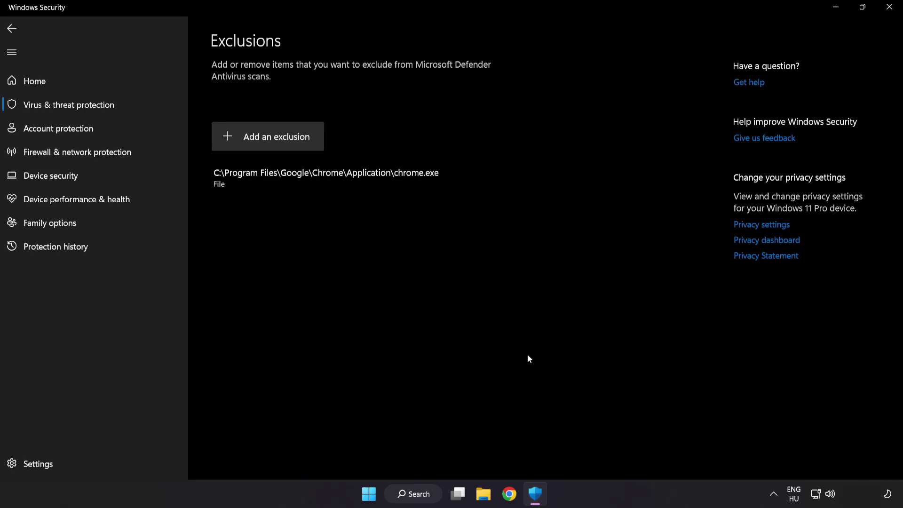
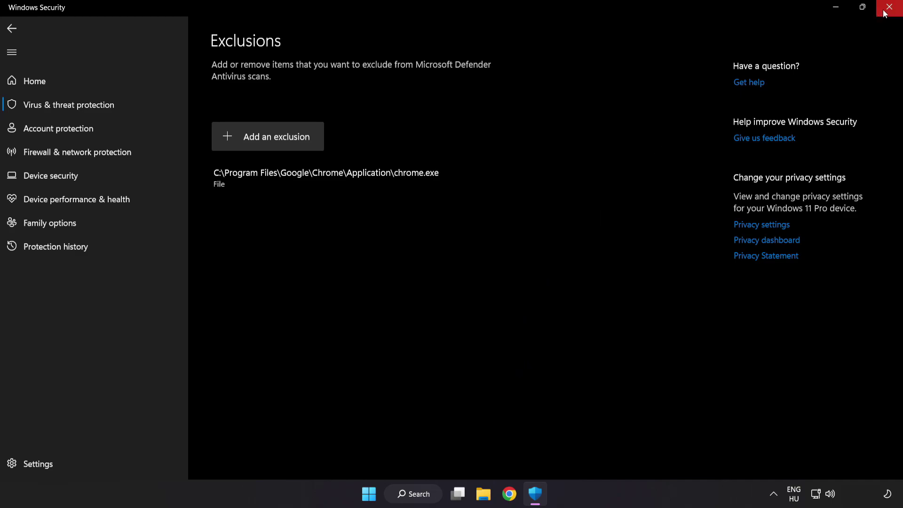
Step: Close Windows Security and show the computer's Sleep, Shut down and Restart options
{"action": "left_click", "coordinate": [887, 14]}
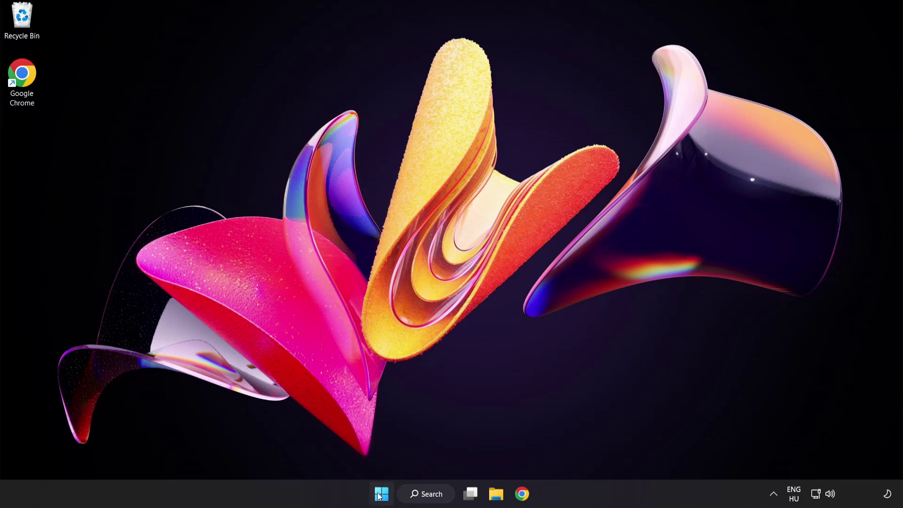
{"action": "left_click", "coordinate": [379, 497]}
{"action": "left_click", "coordinate": [598, 454]}
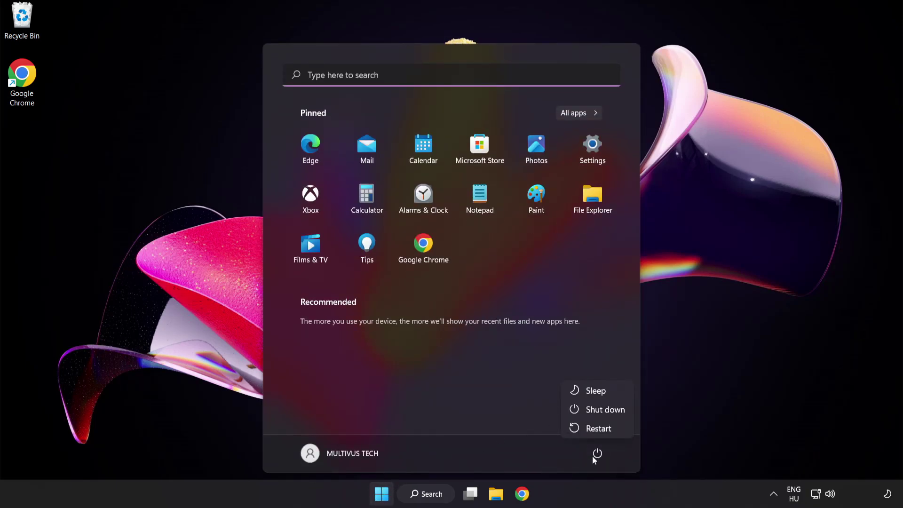